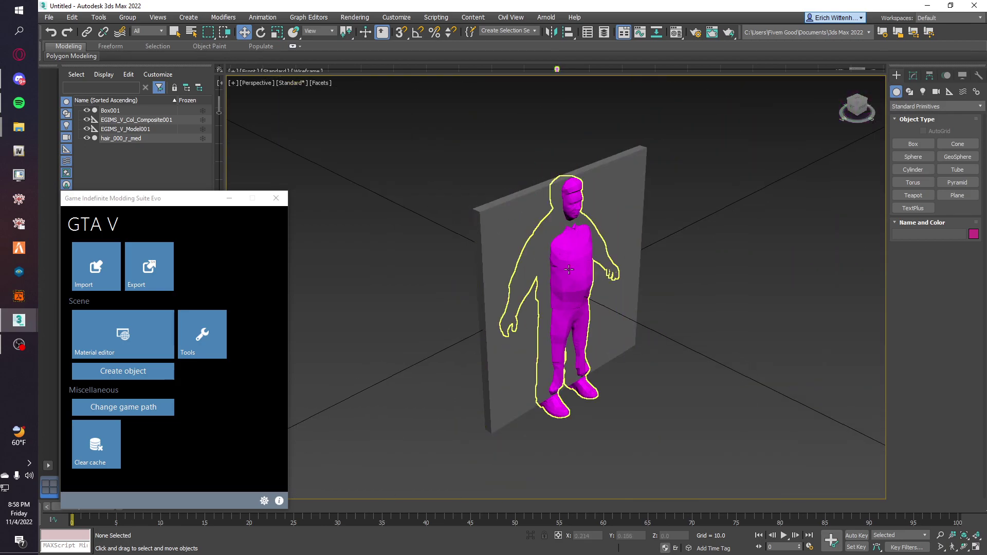
Step: Link EGIMS_V_Col_Composite001 as a child of EGIMS_V_Model001 in the Scene Explorer
click(517, 246)
click(913, 77)
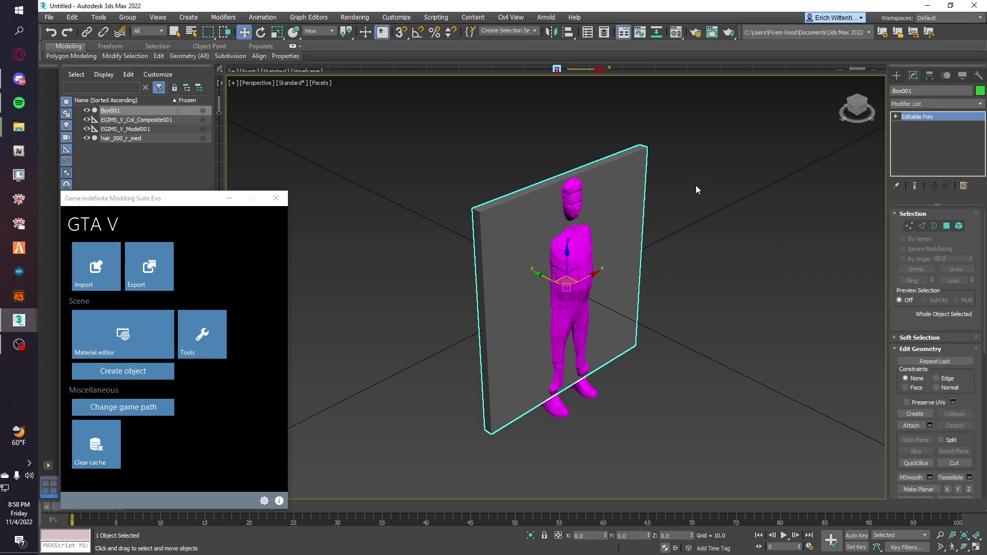
click(128, 120)
click(133, 129)
click(135, 120)
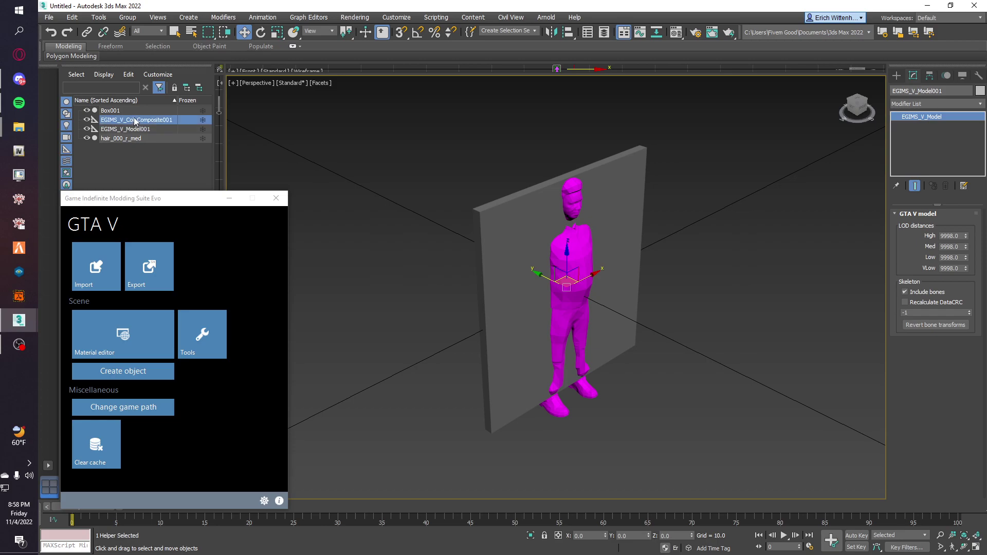
click(135, 129)
click(154, 120)
drag(151, 122, 126, 130)
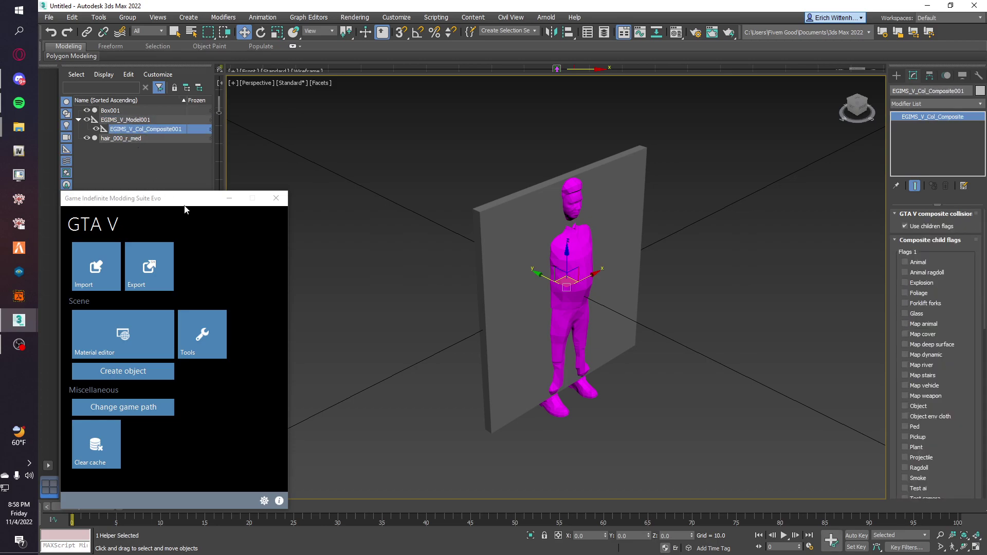
Step: Minimize GIMS Evo and delete the pink hair_000_r_med character mesh
click(229, 200)
click(161, 174)
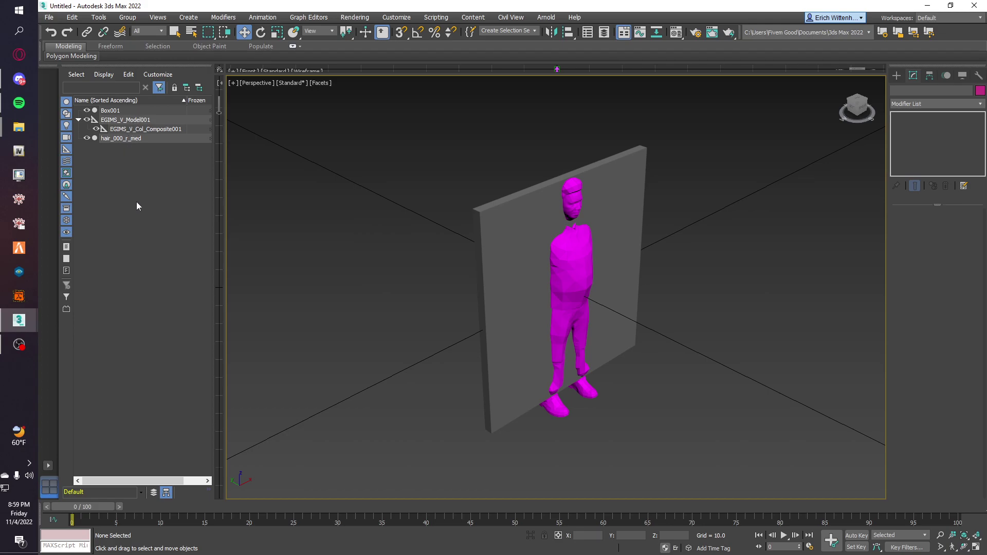
click(103, 138)
key(Delete)
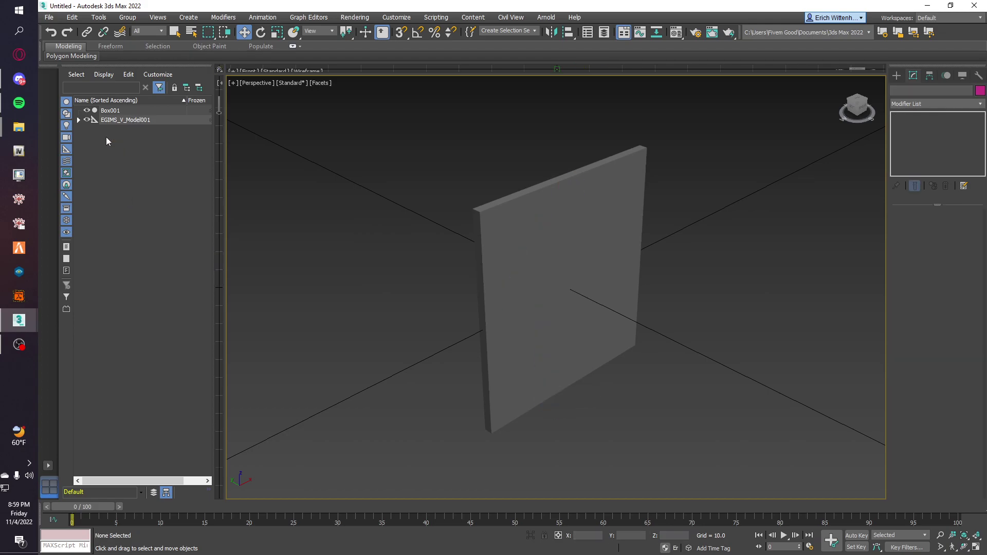
click(110, 111)
Step: Rename Box001 in the Scene Explorer to otto_glass_tutorial
right_click(113, 114)
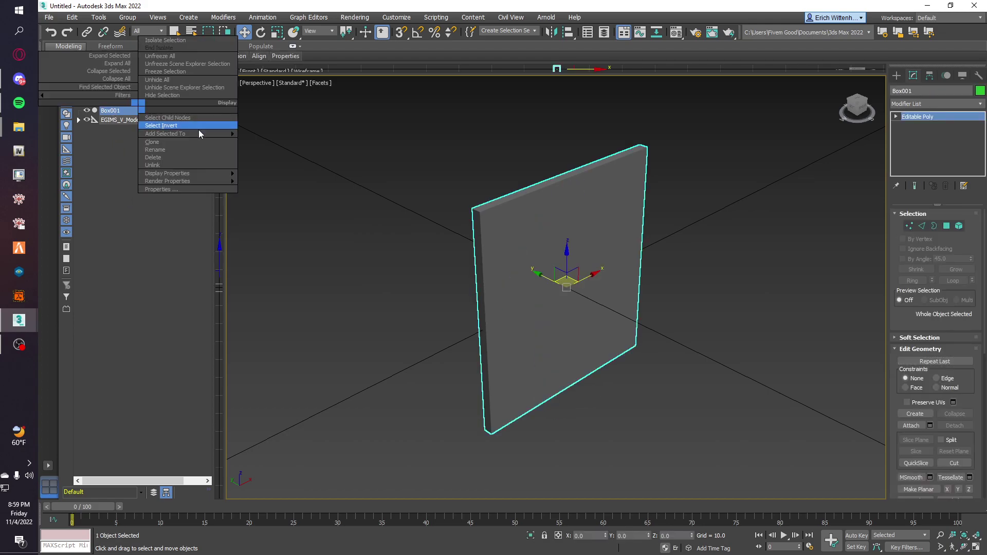
click(177, 152)
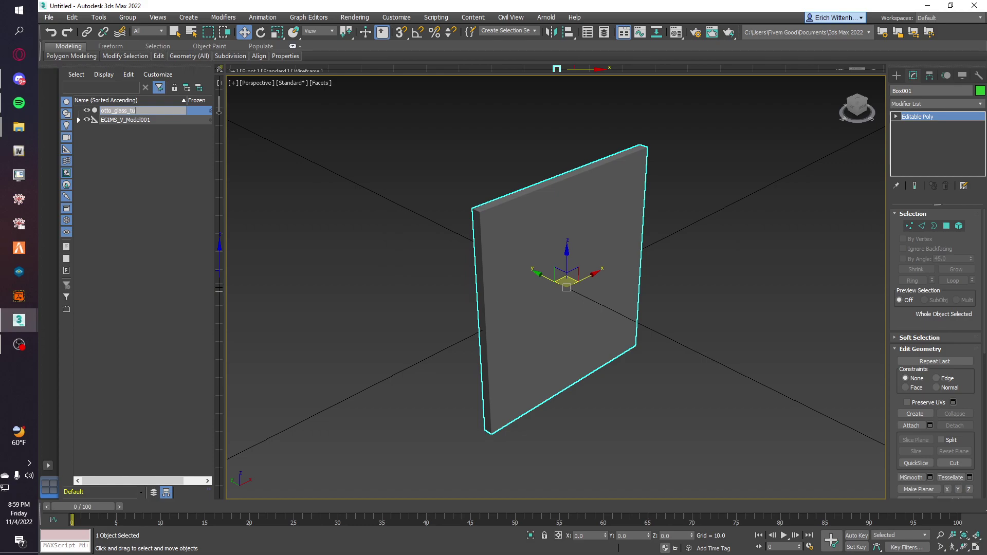
key(Return)
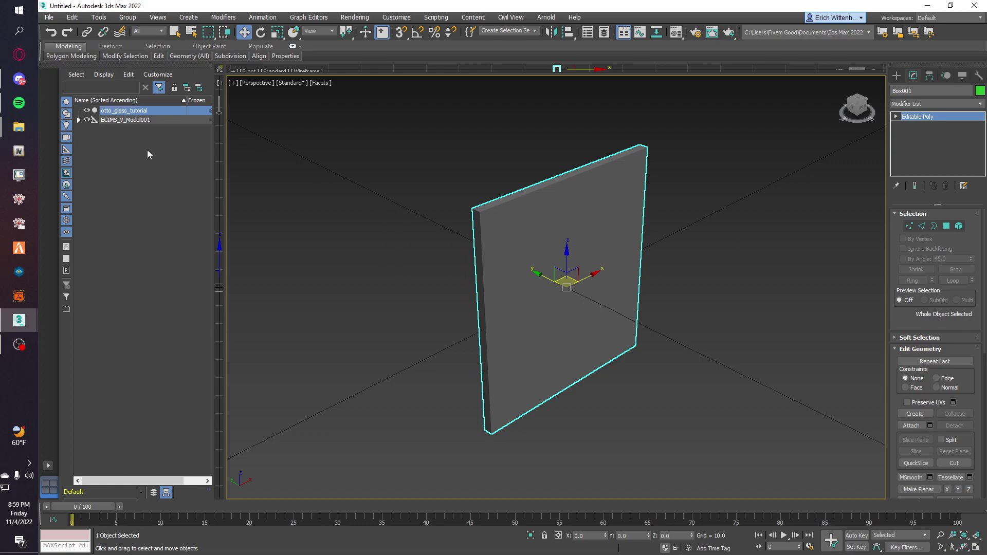
right_click(144, 110)
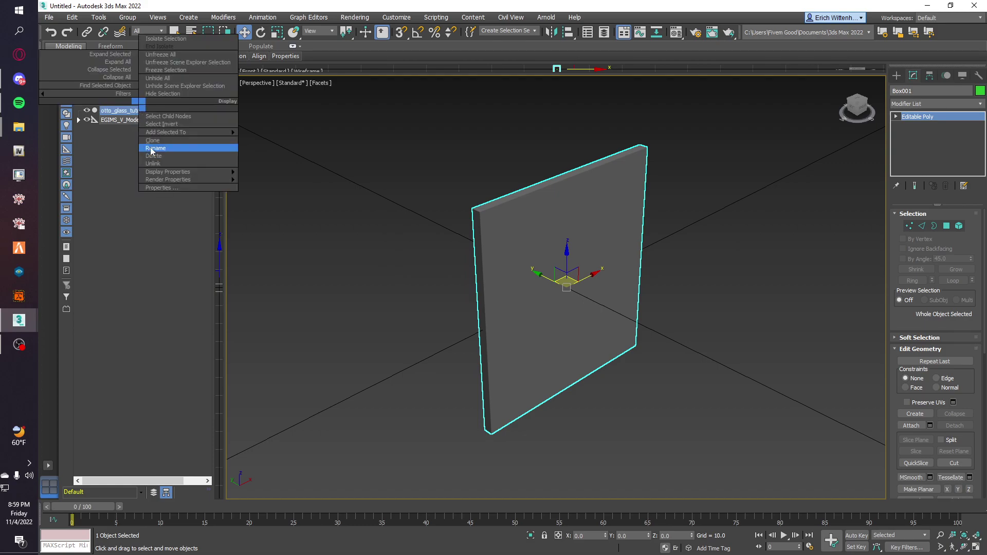
click(148, 146)
click(143, 152)
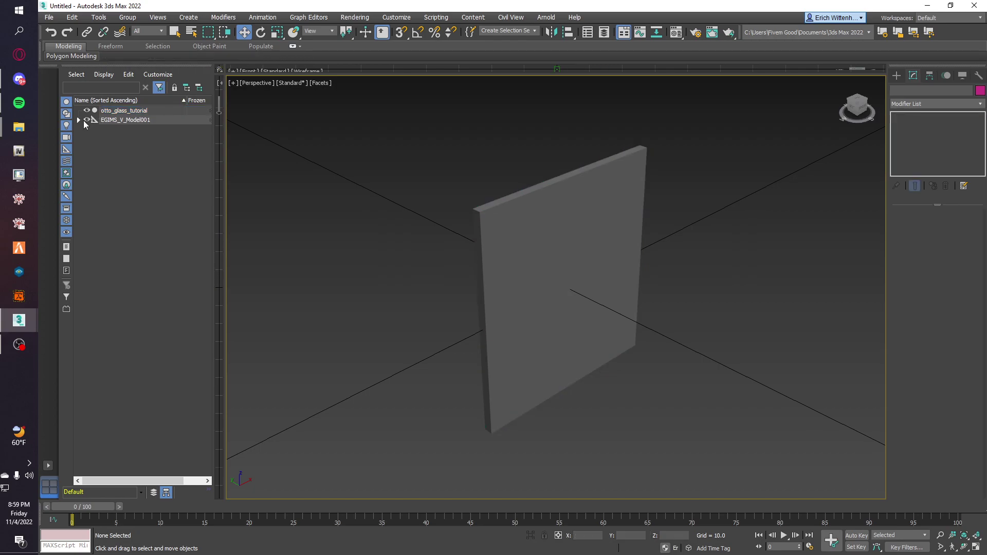
Step: Rename EGIMS_V_Model001 and its composite collision child to otto_glass_tutorial
click(80, 120)
right_click(139, 120)
click(149, 157)
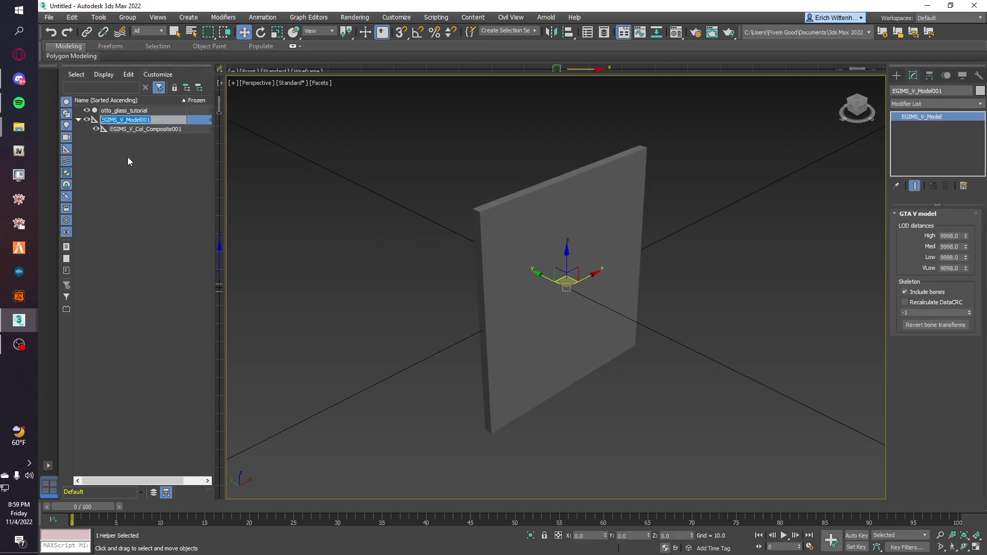
key(Return)
click(133, 128)
right_click(135, 129)
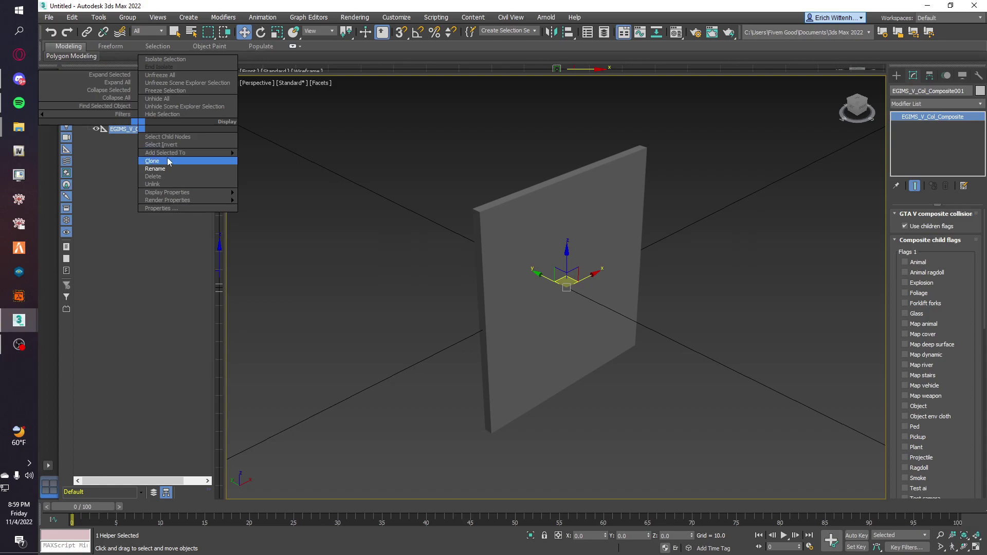
click(155, 169)
text(otto_glass_tutorial)
key(Return)
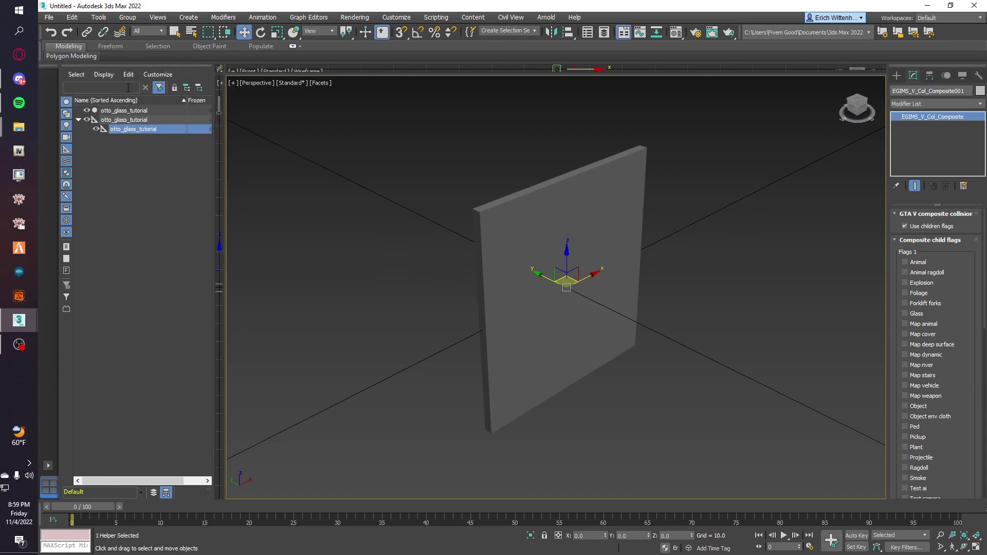
Step: Set the model helper's LOD distances to High 800 and Med, Low, VLow 0
click(134, 118)
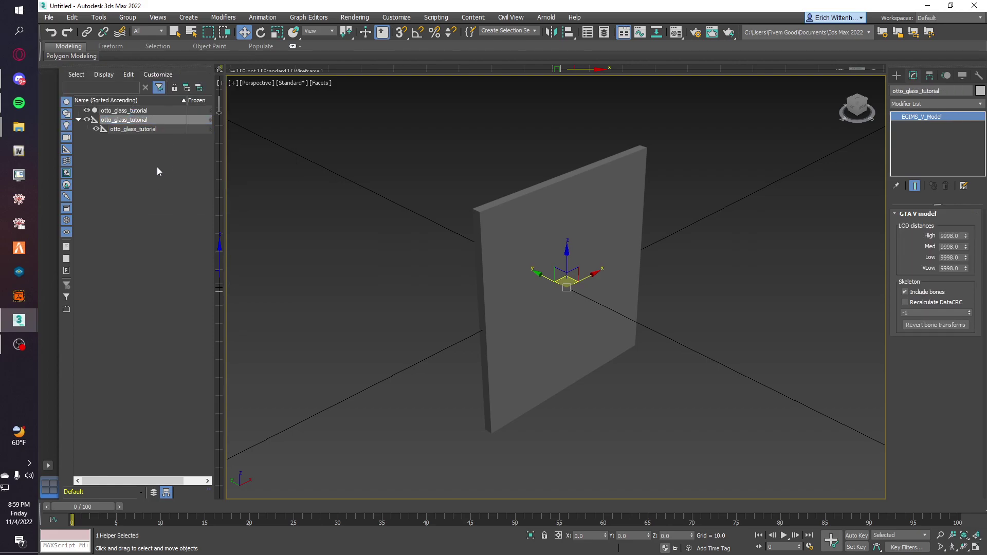
click(962, 236)
key(Tab)
text(0)
key(Tab)
text(0)
key(Tab)
text(0)
click(916, 226)
click(600, 236)
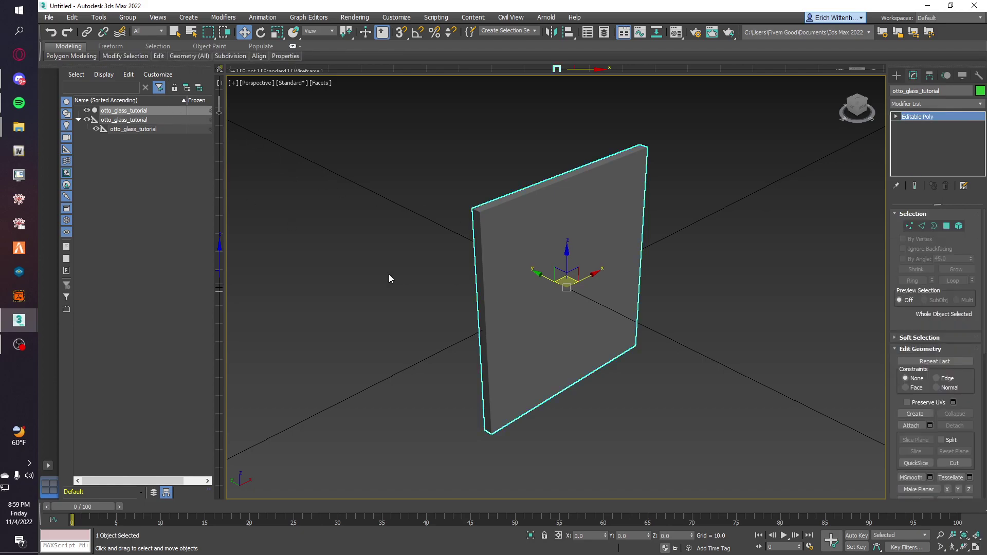
click(375, 354)
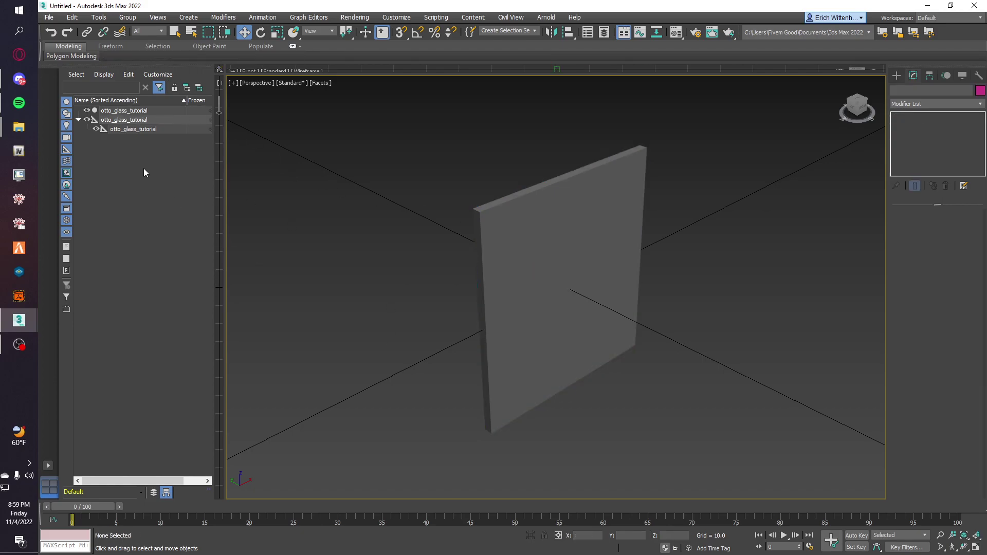
Step: Review the model helper's LOD settings and the composite collision's settings
click(124, 121)
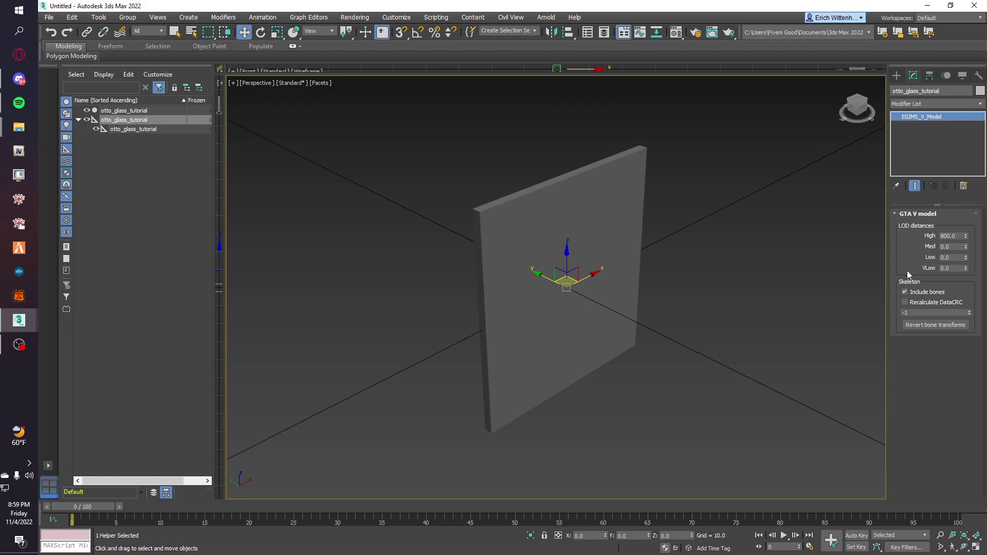
click(124, 130)
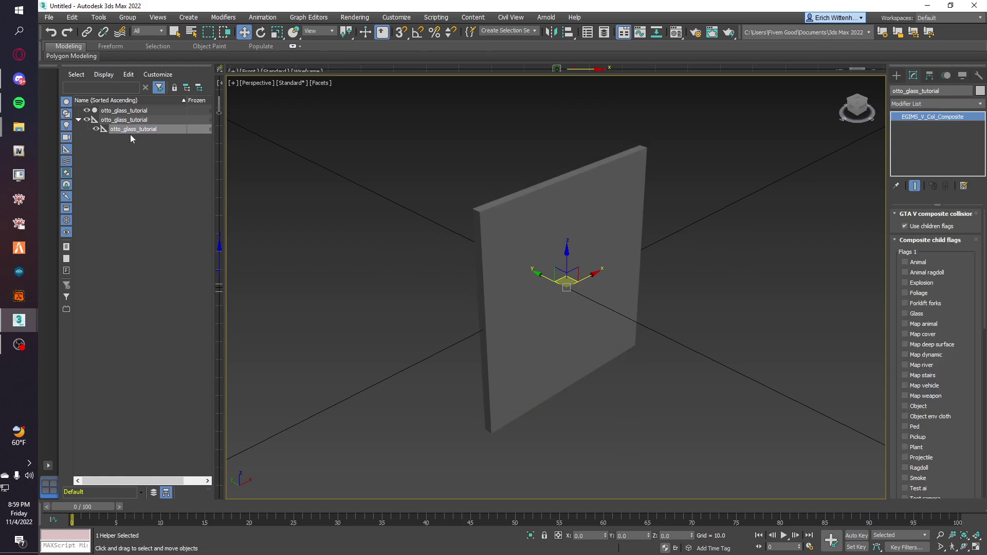
click(152, 175)
Step: Clone the otto_glass_tutorial wall as an independent Copy
click(592, 246)
right_click(593, 245)
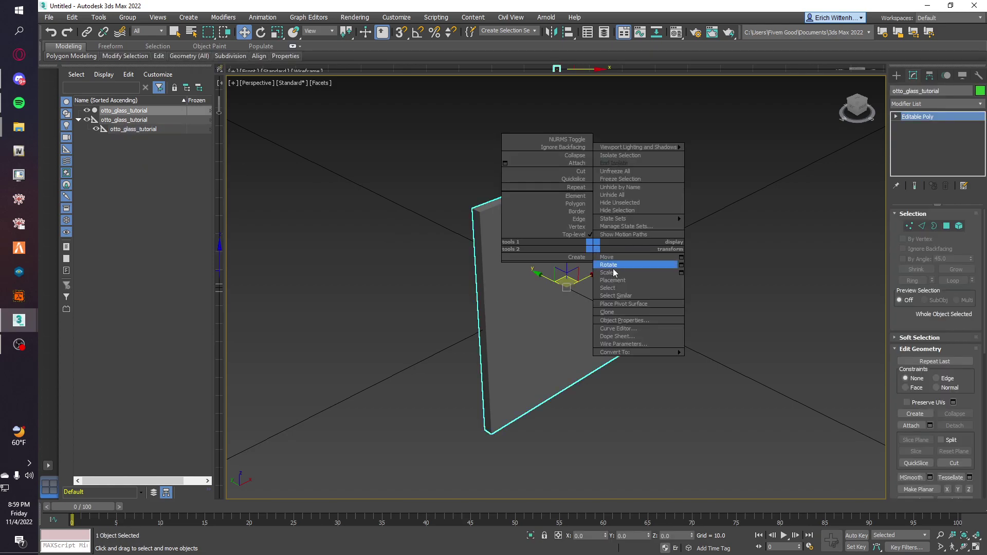
click(373, 254)
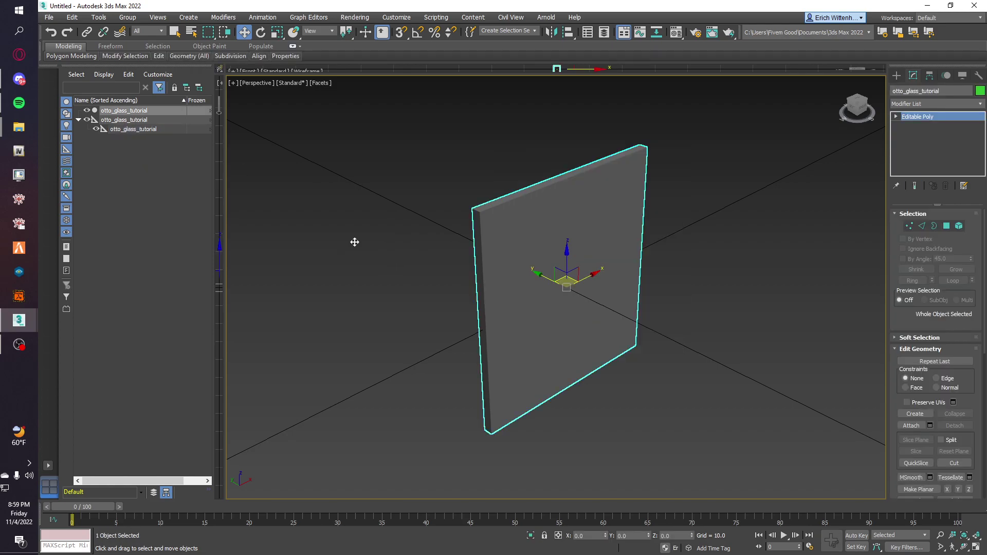
right_click(138, 106)
click(174, 144)
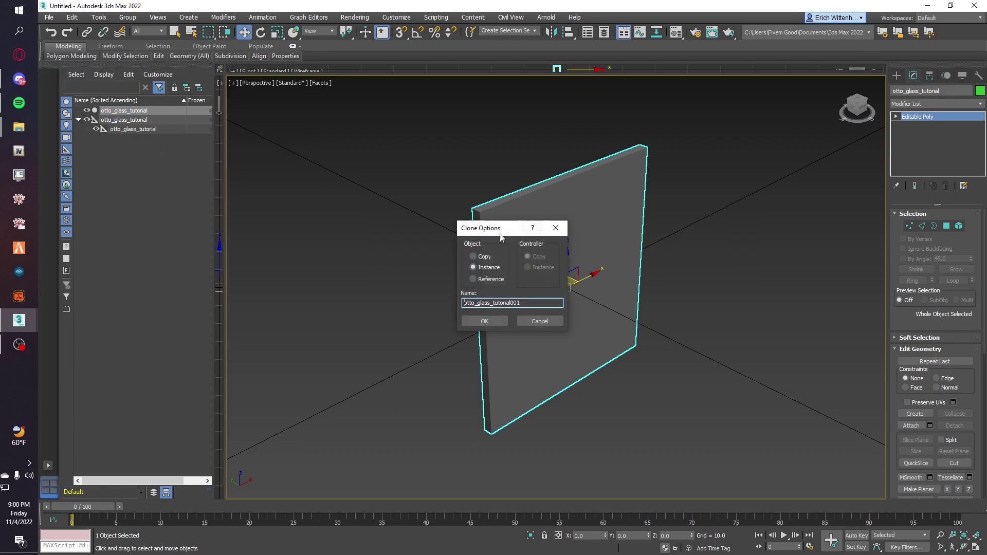
click(473, 256)
key(Return)
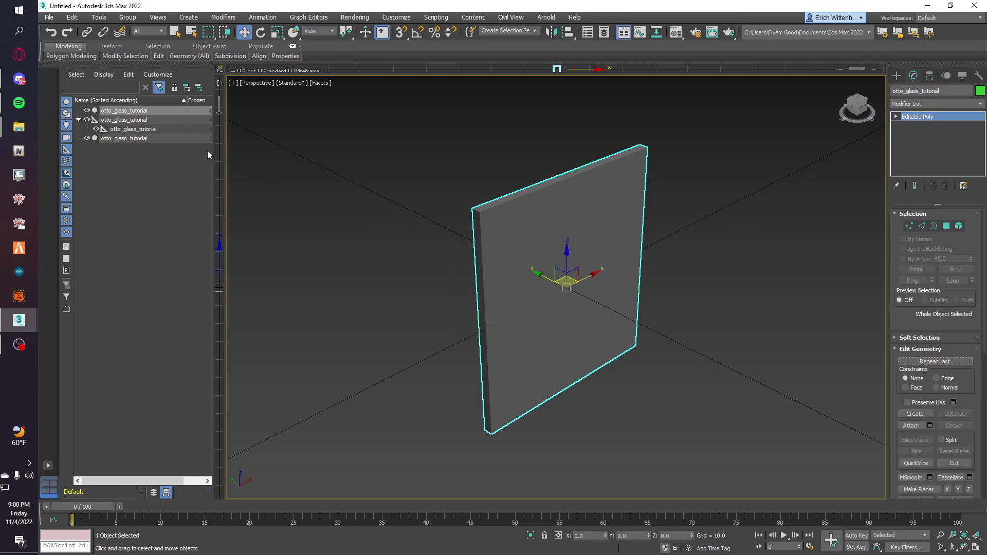
Step: Link the wall copy under the composite collision and expand it to verify the hierarchy
click(134, 138)
mouse_move(122, 139)
mouse_down()
mouse_move(138, 117)
mouse_move(119, 122)
mouse_up()
click(83, 141)
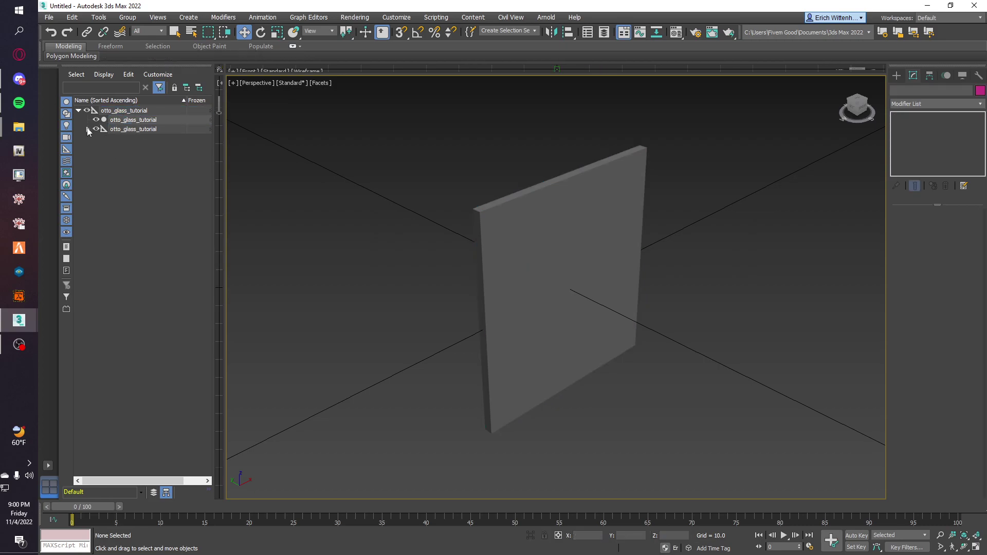
click(88, 129)
click(131, 119)
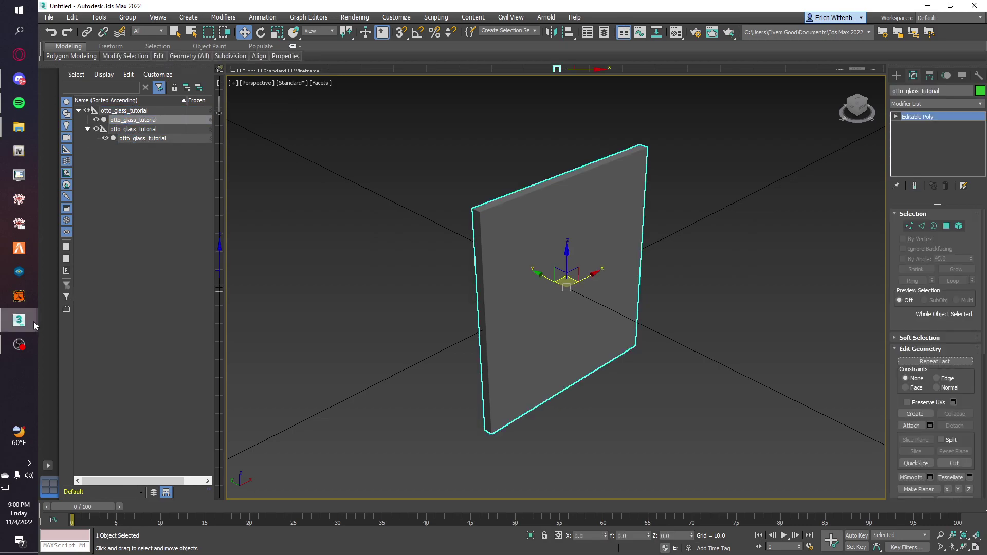
click(112, 320)
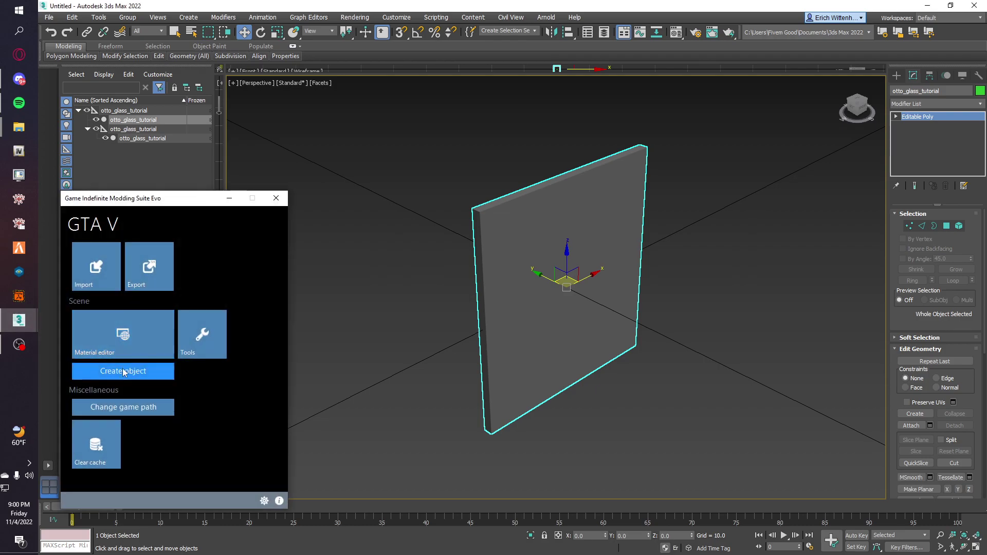
Step: Apply a Game mesh modifier to the wall from GIMS Evo Models
click(124, 372)
click(137, 334)
click(198, 354)
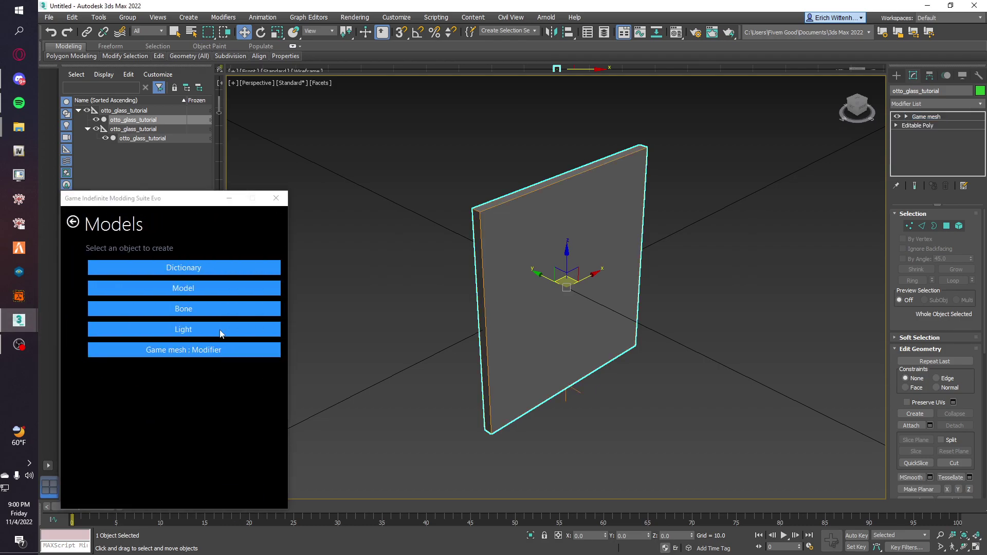
Step: Make the wall copy a collision mesh flagged Map animal, cover, vehicle and weapon
click(73, 222)
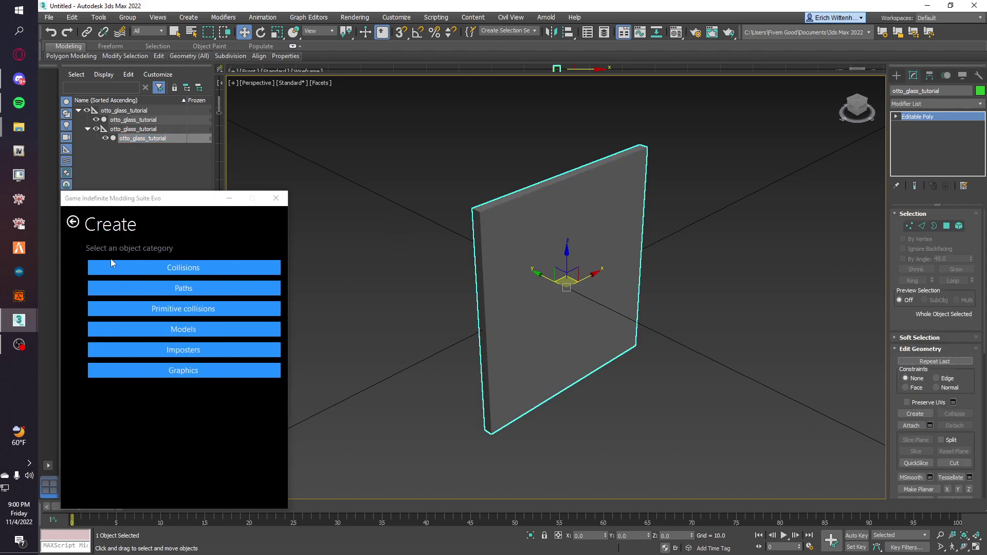
click(112, 265)
click(216, 434)
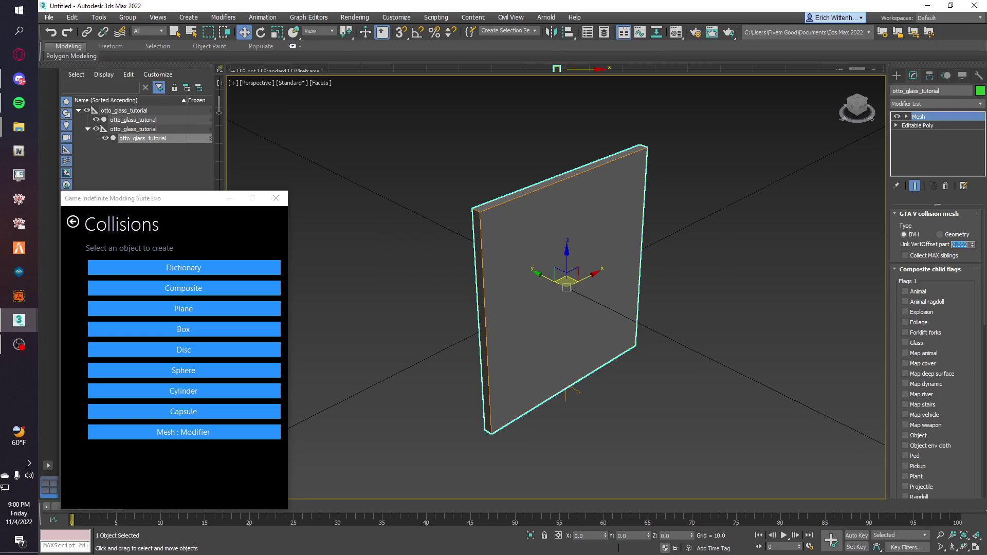
click(903, 354)
click(916, 416)
click(71, 222)
click(68, 222)
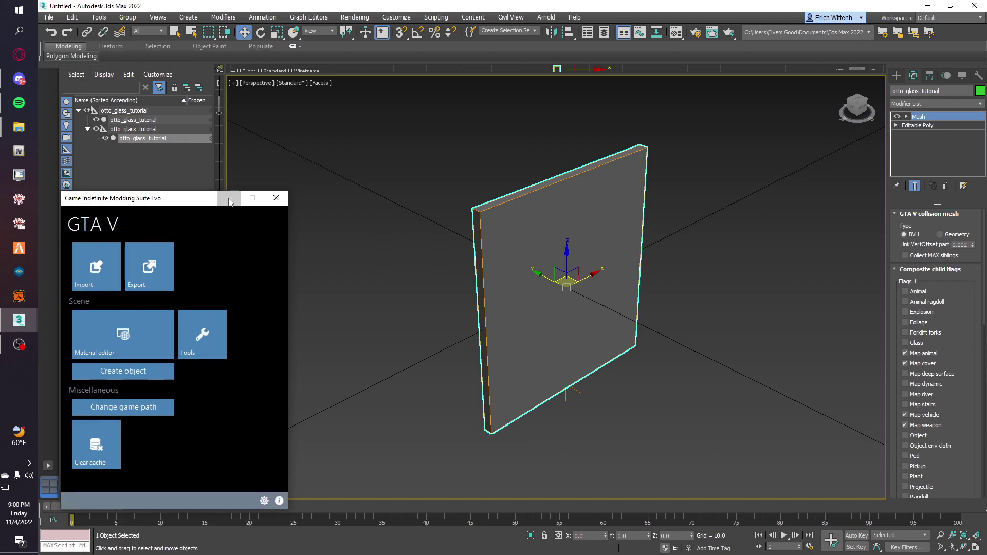
click(230, 198)
click(155, 128)
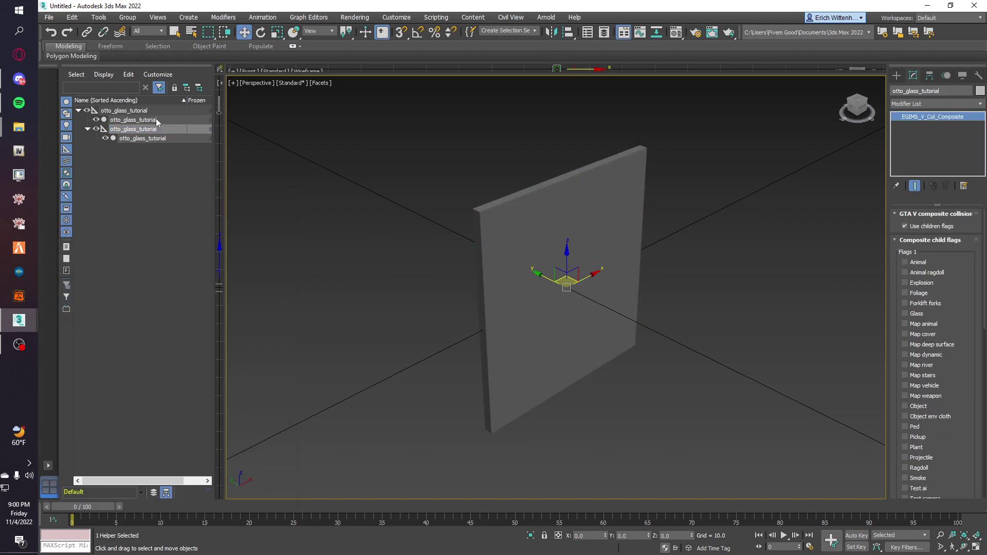
Step: Check the collision mesh and composite flags, deselect, and restore the GIMS Evo window
click(156, 119)
click(148, 128)
click(136, 139)
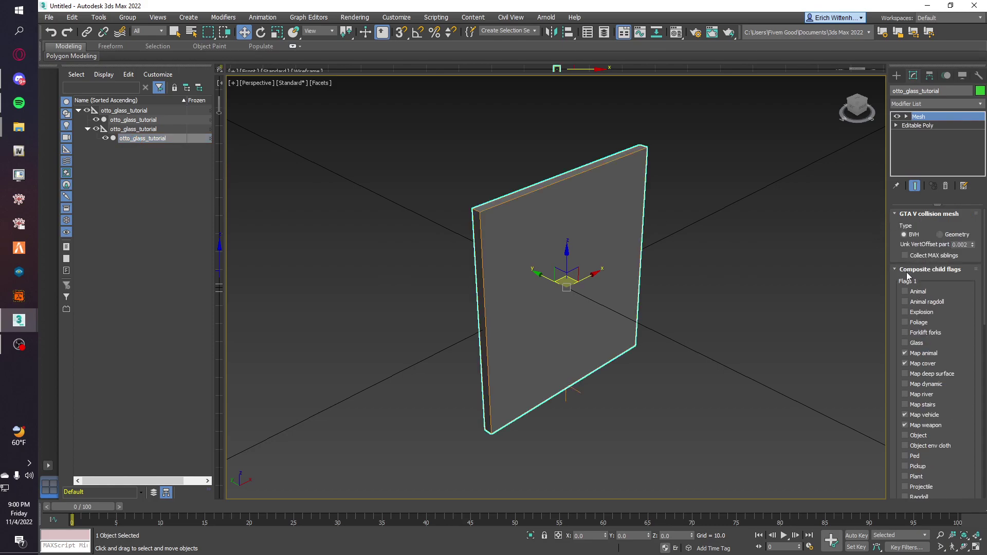
click(131, 129)
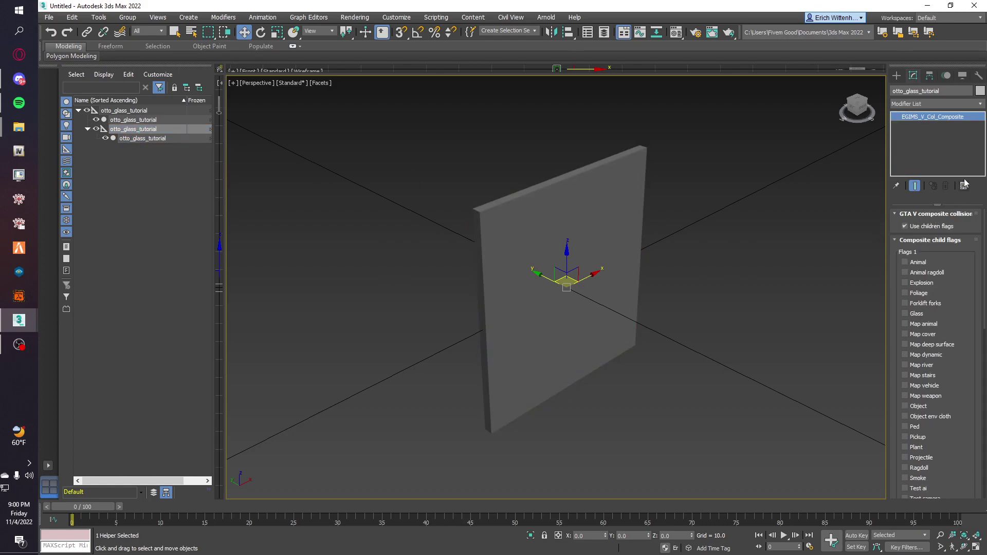
click(154, 201)
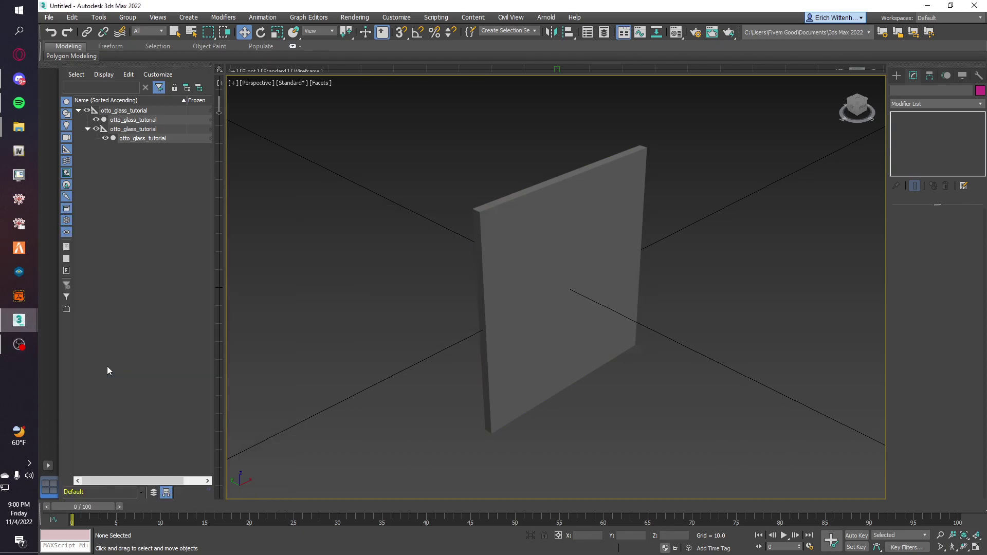
click(82, 273)
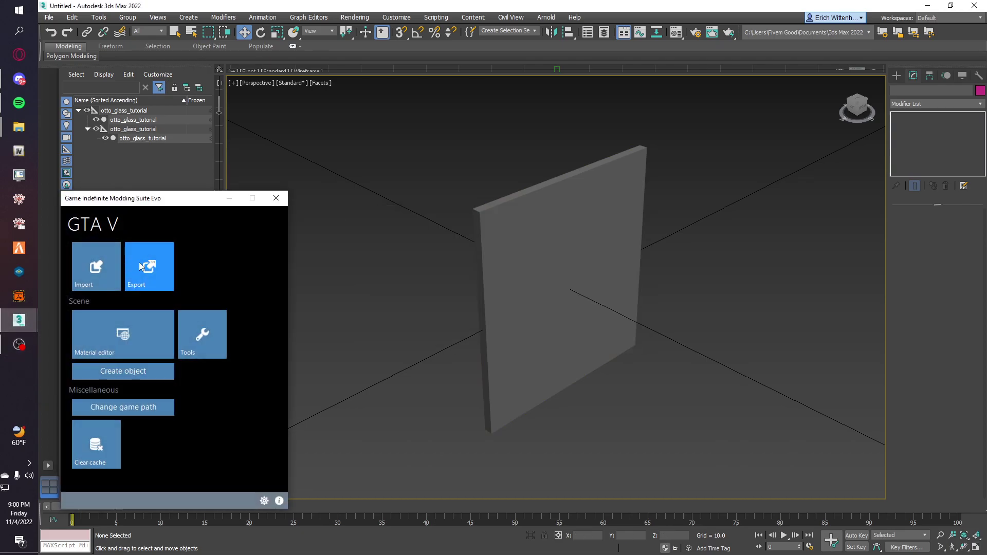
Step: Create an empty 'export' folder in Desktop > Glass tutorial, then cancel the export
click(149, 267)
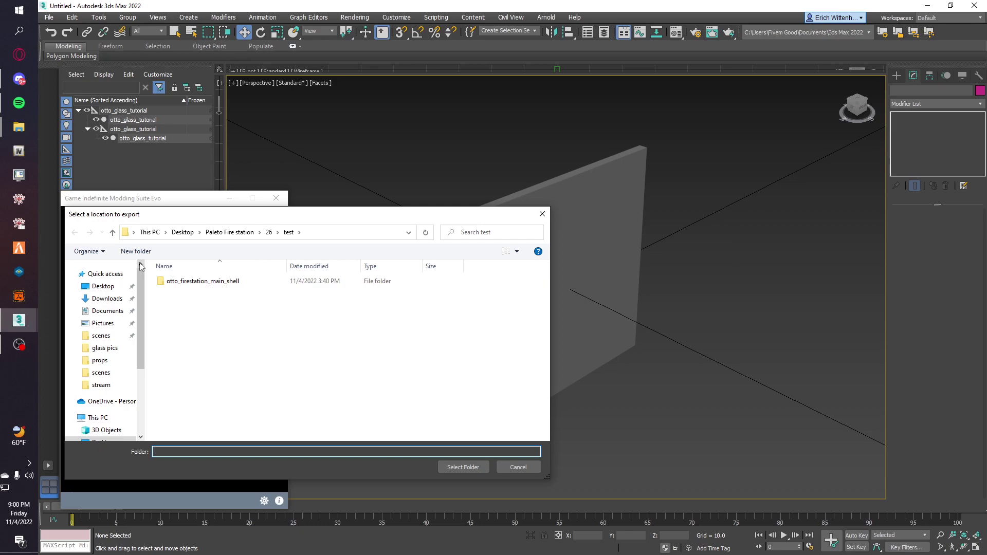
click(229, 232)
click(183, 231)
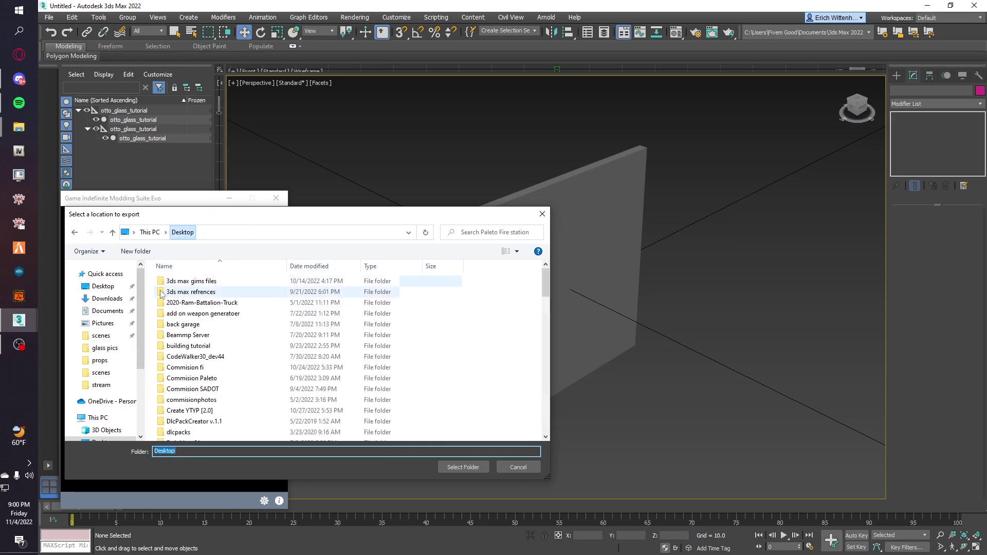
click(309, 266)
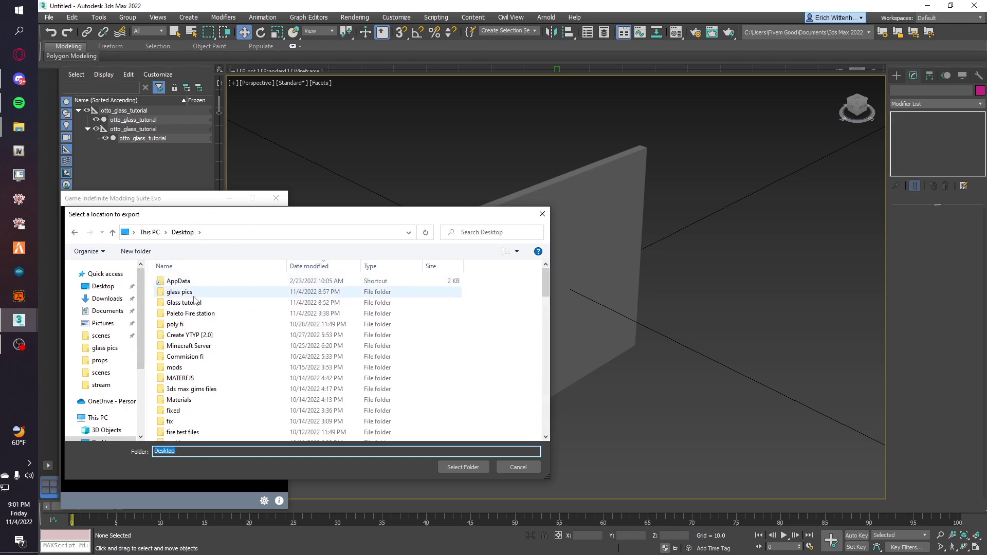
double_click(195, 301)
click(182, 232)
double_click(201, 300)
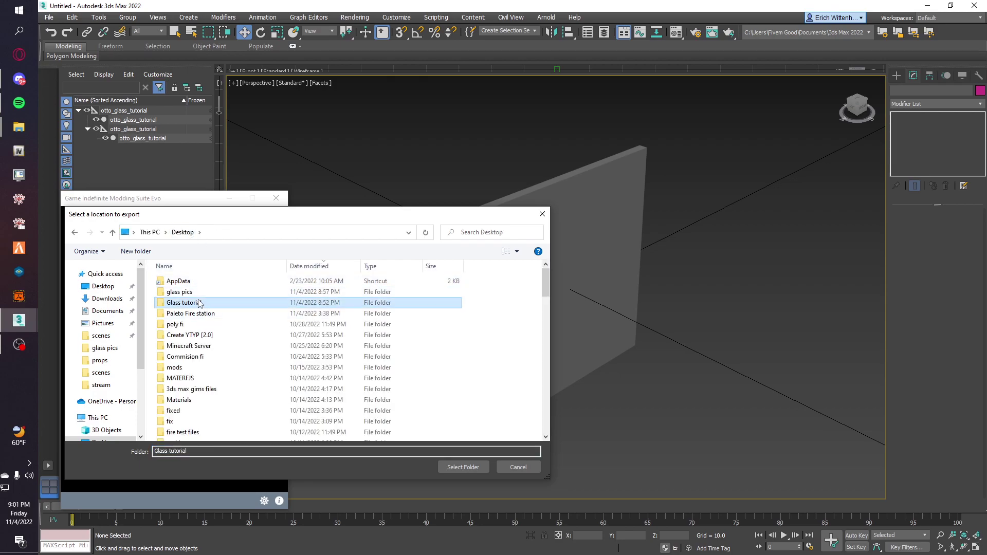
right_click(210, 307)
mouse_move(231, 420)
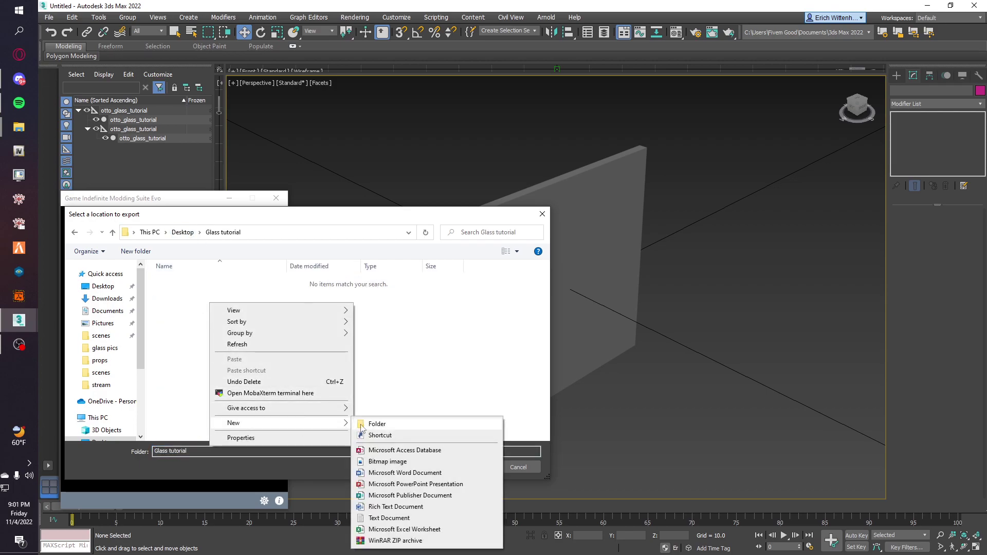
click(366, 424)
text(export)
key(Return)
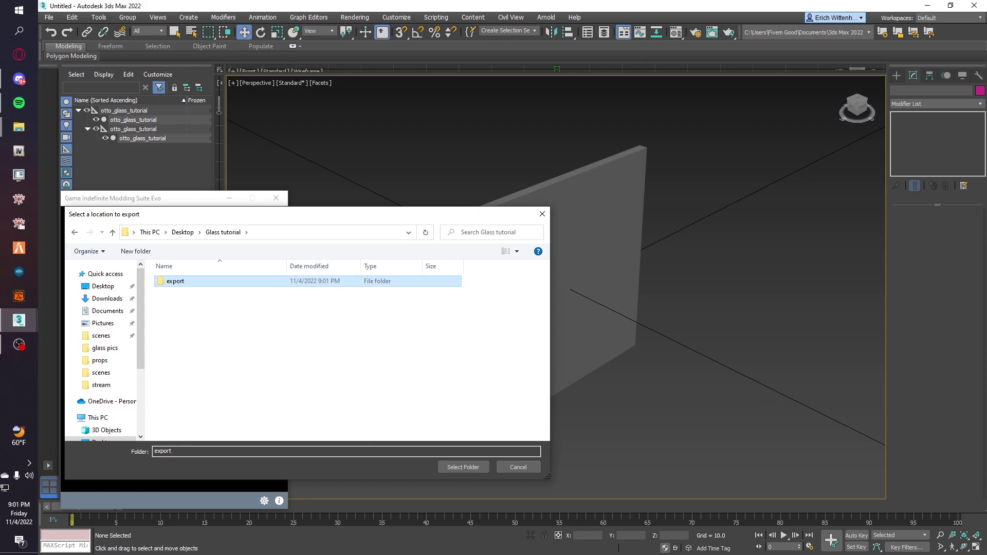
click(530, 467)
Step: Select all of the glass wall's vertices in Editable Poly Vertex mode
click(554, 240)
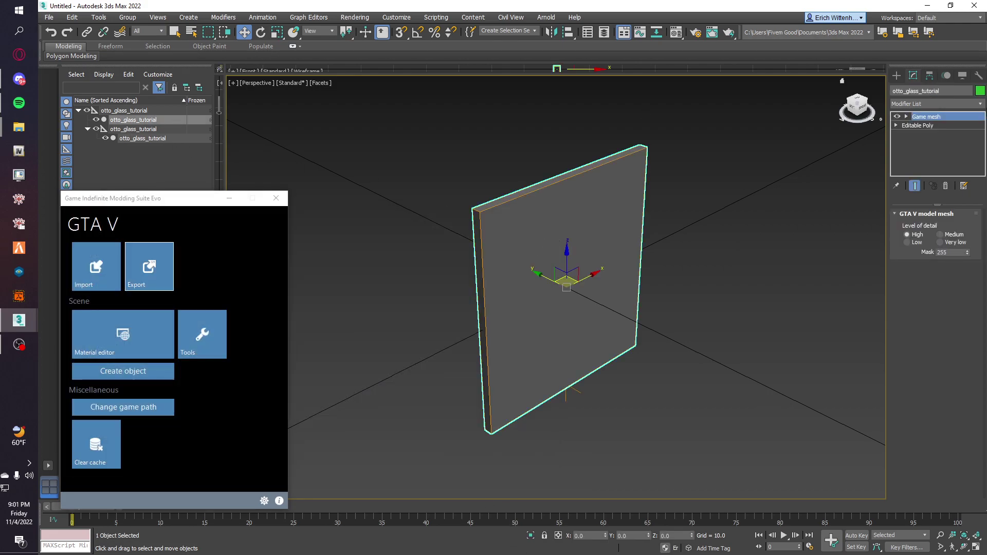
click(920, 127)
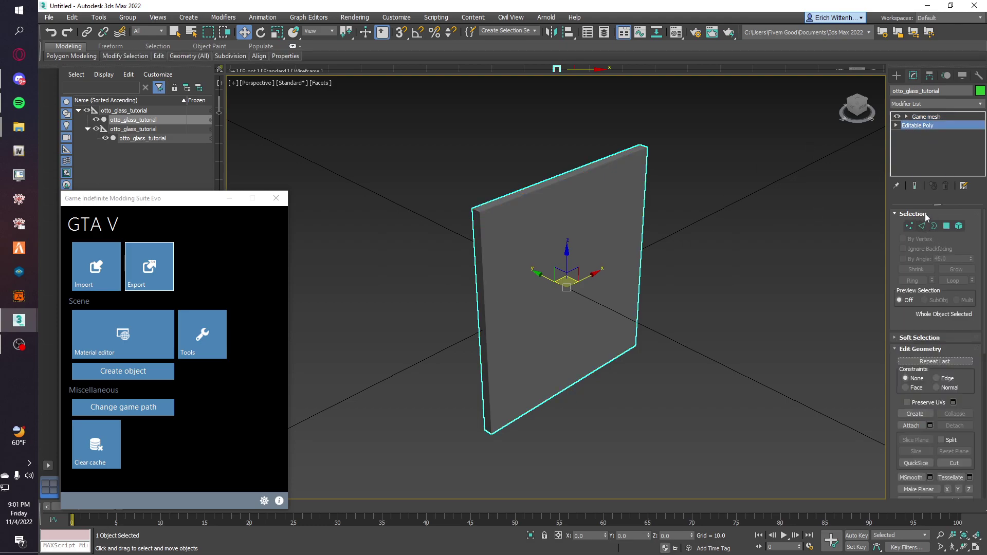
click(909, 226)
key(ctrl+a)
scroll(888, 410, down, 10)
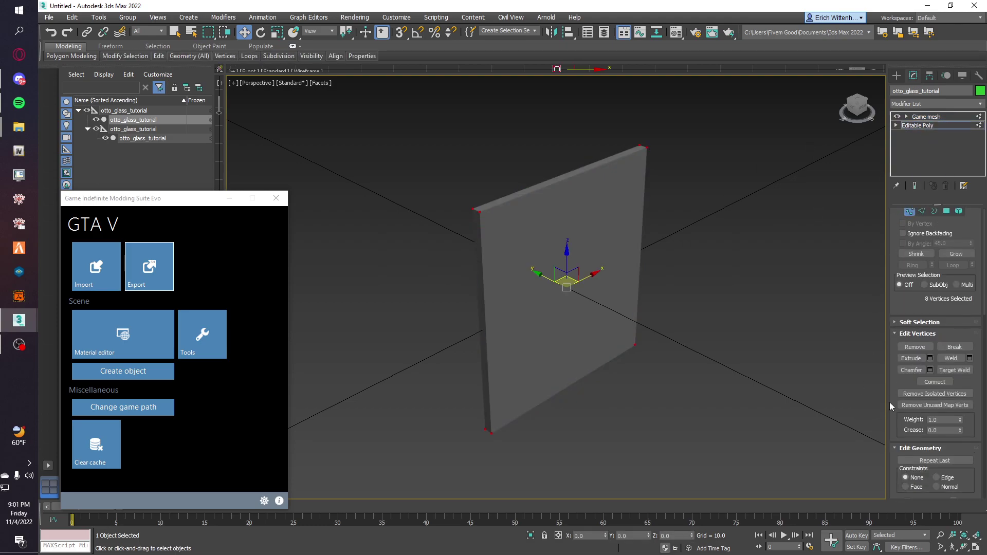
click(19, 54)
Step: Search 'stuyk altv' and open the alt:V Unofficial Docs Glass for MLOs page
text(stuy)
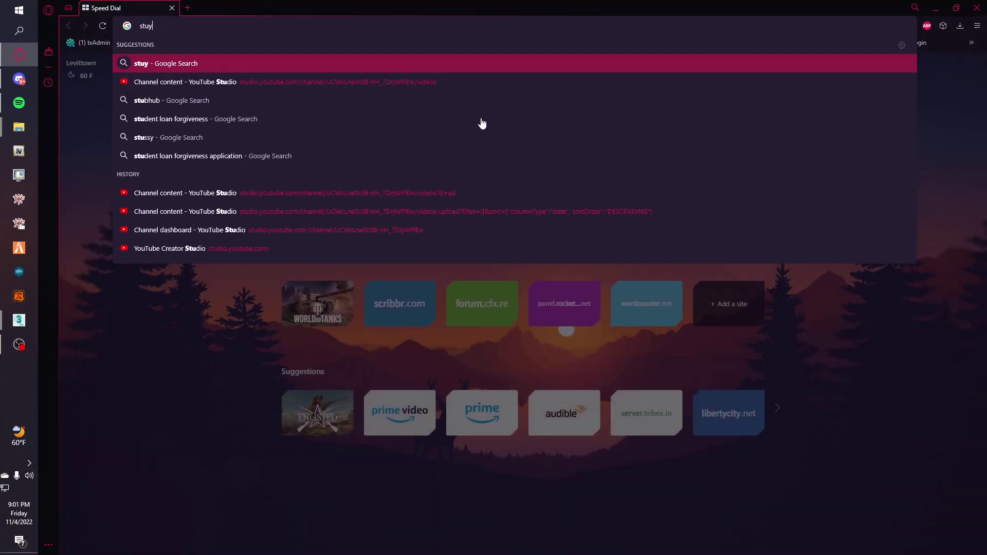
text(k altv)
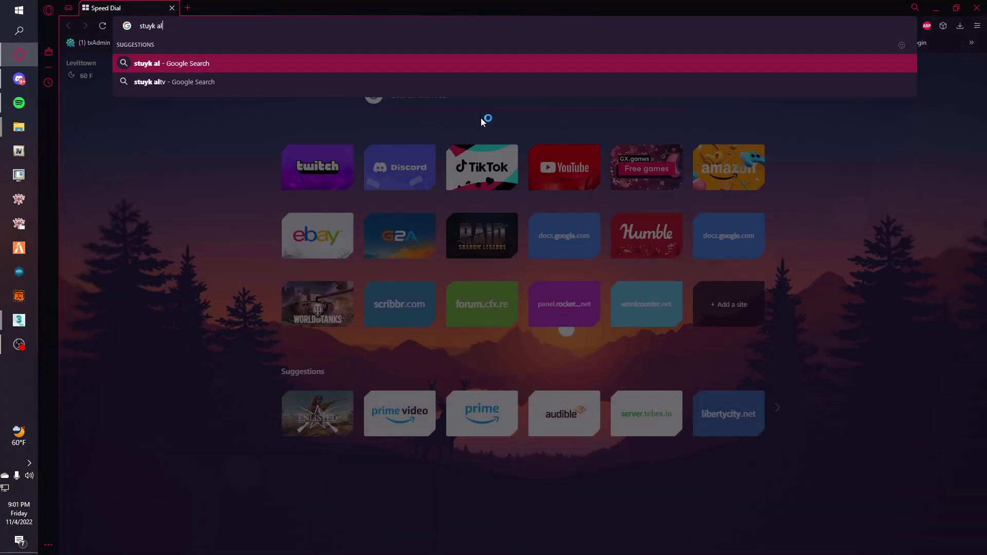
key(Return)
click(261, 172)
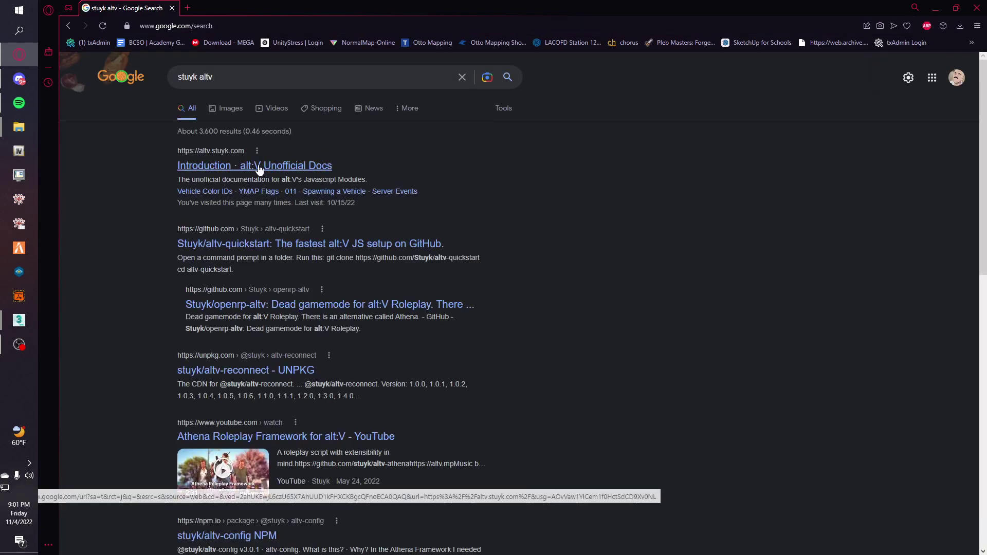
scroll(144, 205, down, 2)
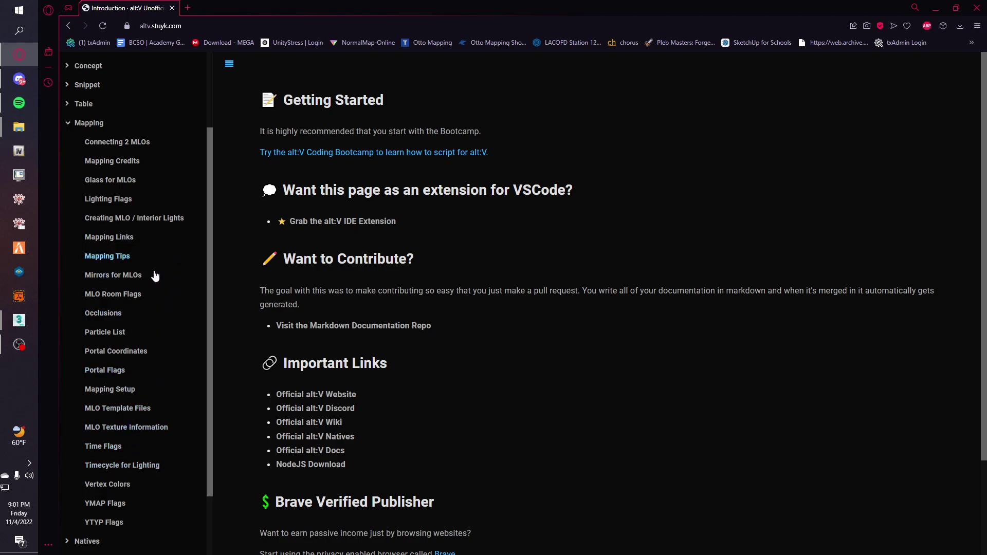
click(126, 181)
Step: Read the page's yellow vertex colour recommendation and glass material settings
scroll(621, 276, down, 5)
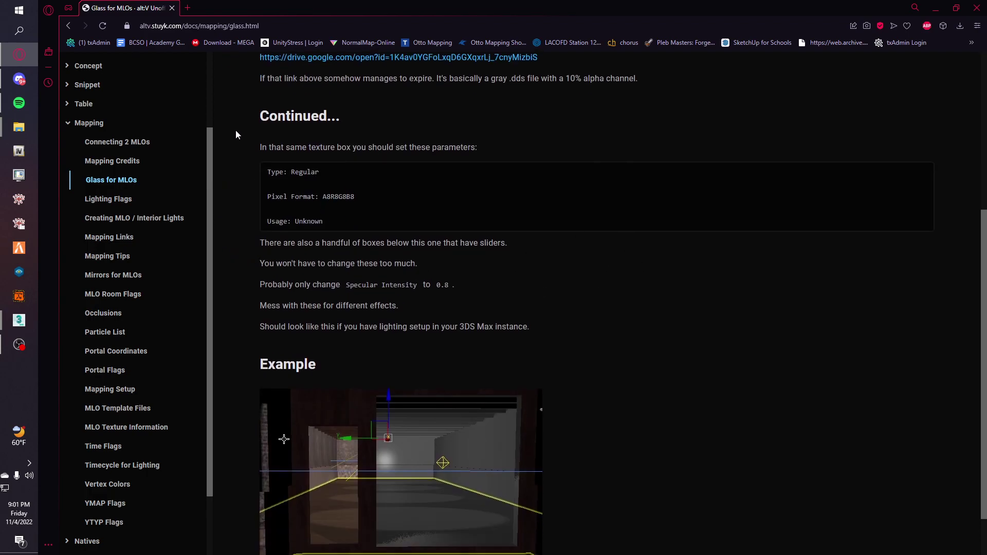
scroll(241, 131, up, 1)
scroll(249, 138, down, 2)
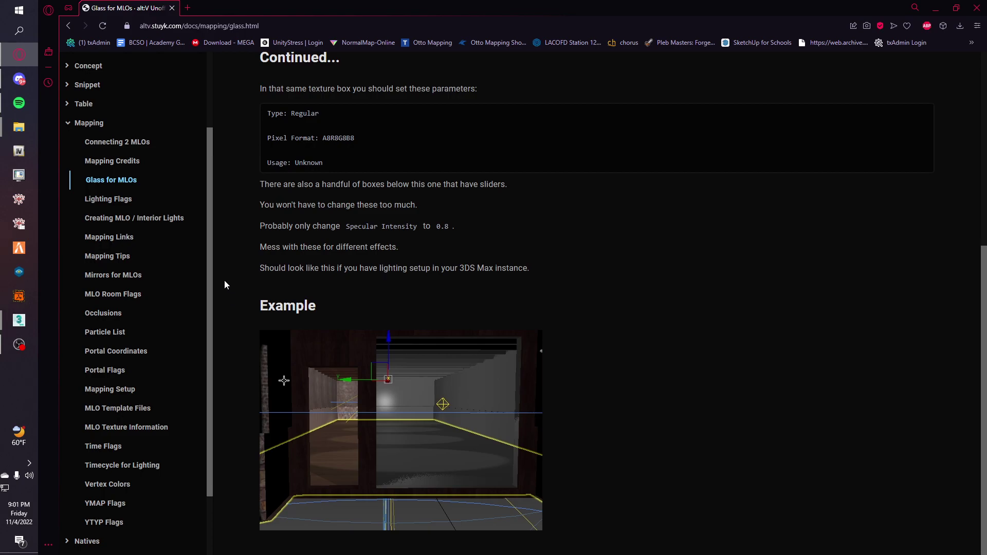
scroll(233, 267, up, 6)
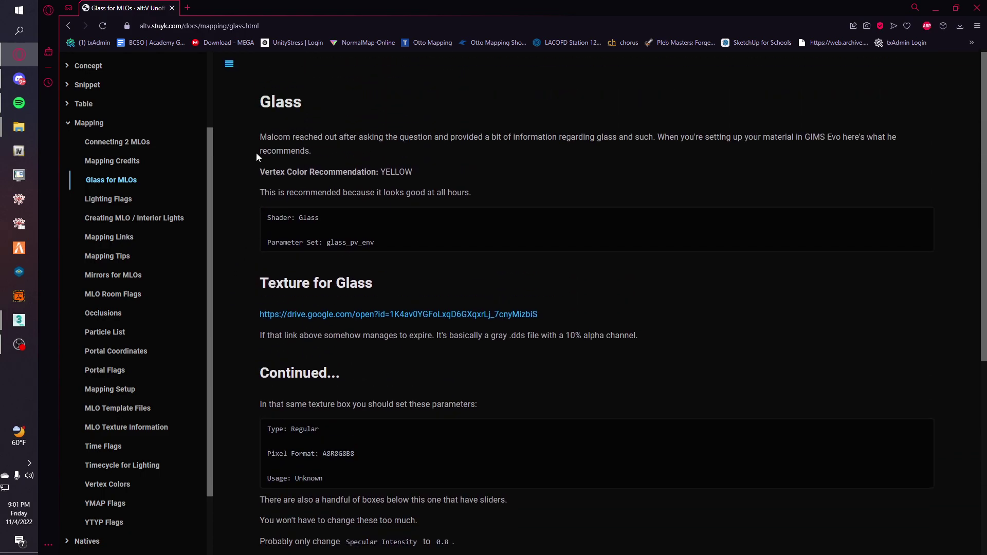
drag(262, 172, 413, 173)
click(553, 176)
scroll(752, 340, down, 6)
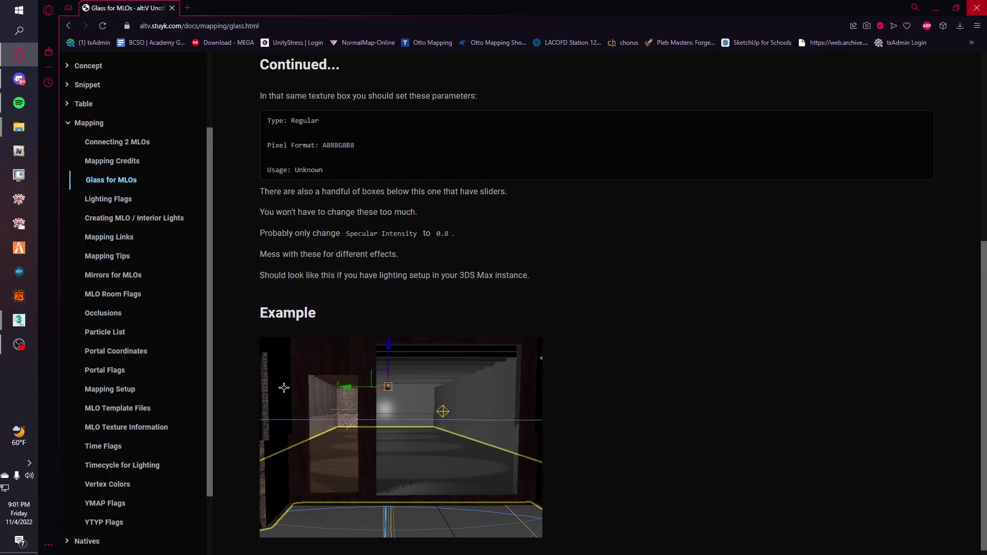
click(977, 8)
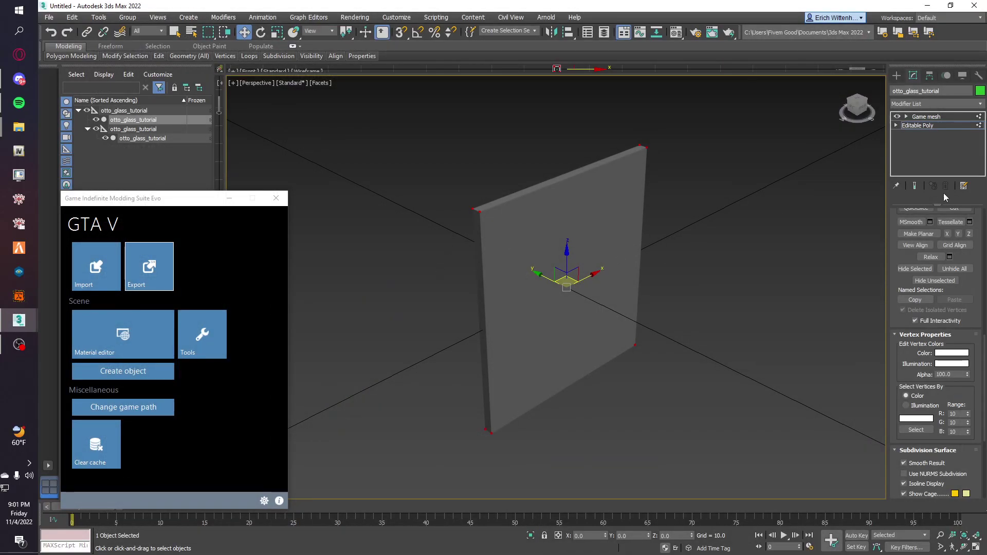
Step: Colour the wall's vertices yellow (218, 210, 0), leave Vertex mode, and launch the GTA V export
click(952, 352)
click(223, 79)
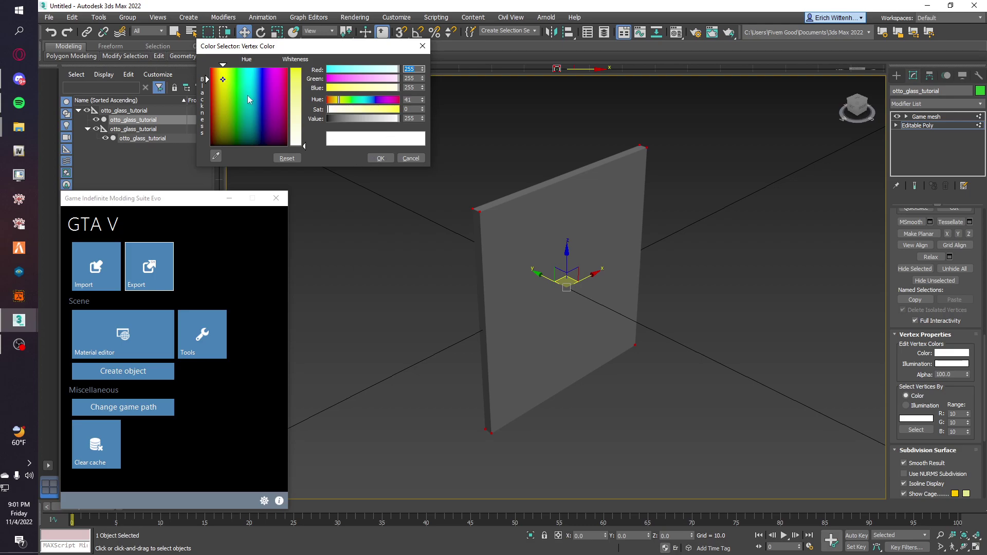
drag(296, 123, 297, 67)
click(381, 158)
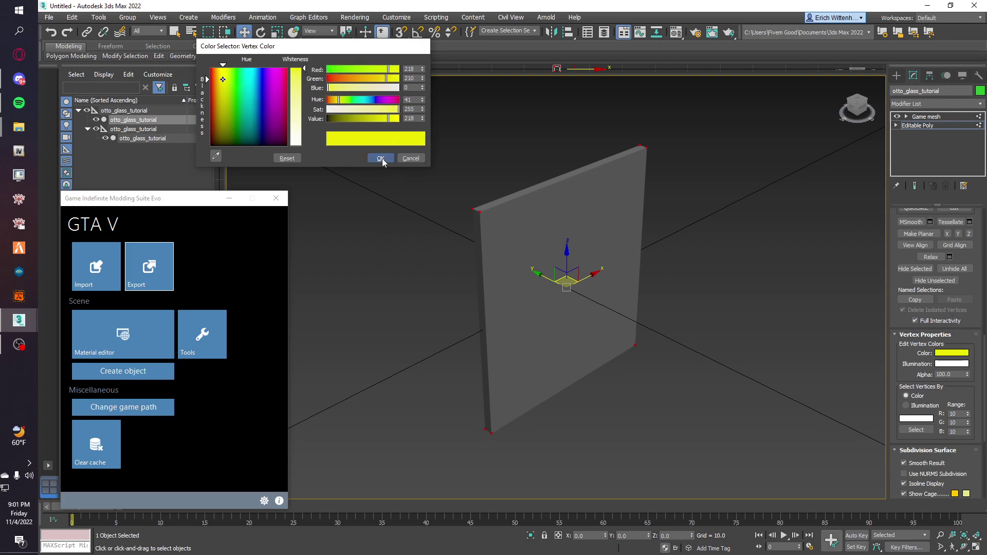
click(821, 321)
key(1)
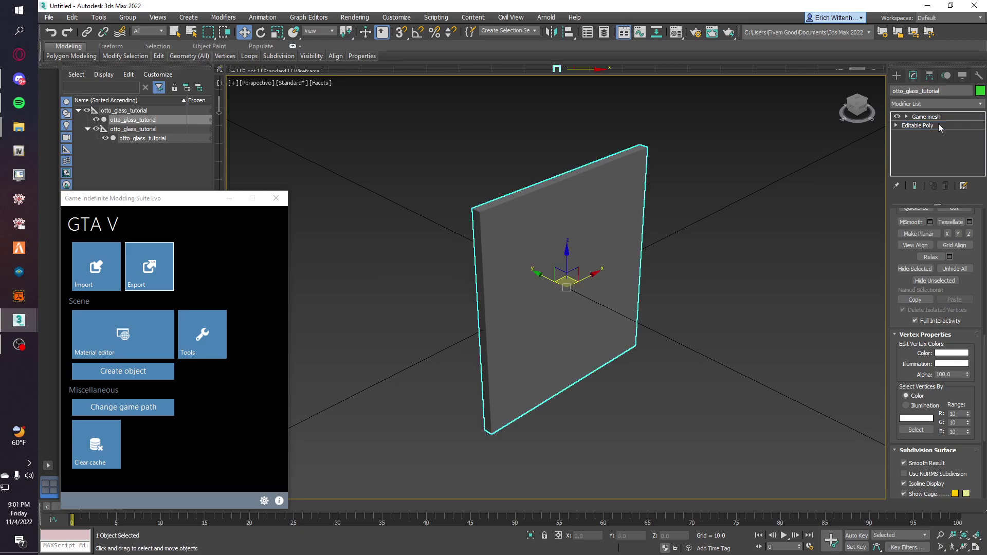
click(749, 317)
click(149, 267)
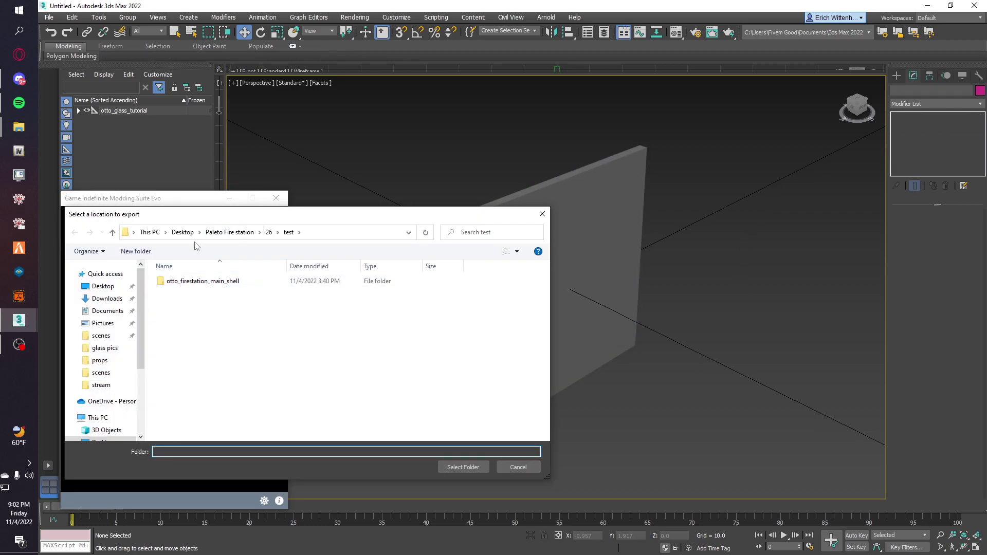
Step: Export otto_glass_tutorial with collision and mesh to Glass tutorial\export, then minimize GIMS Evo
click(182, 232)
double_click(204, 292)
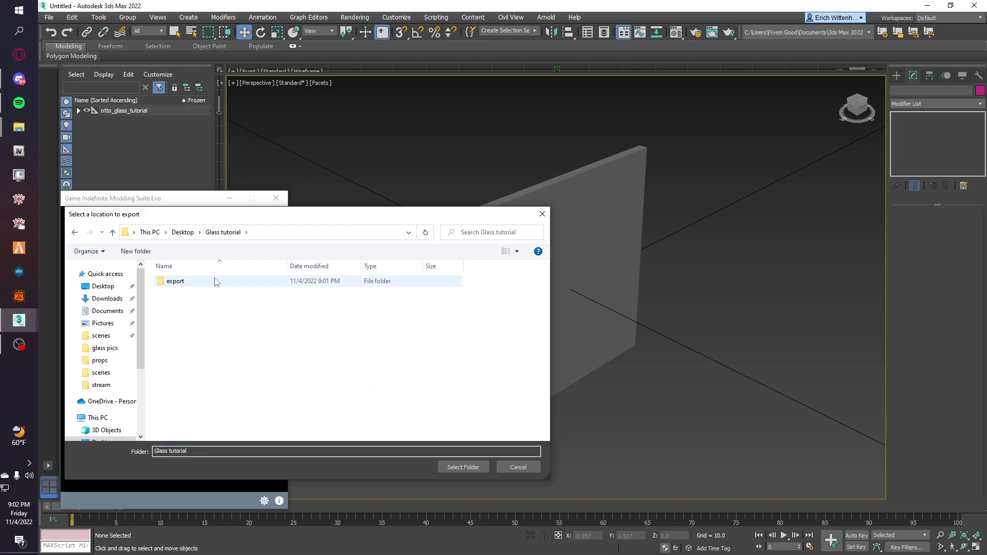
double_click(216, 282)
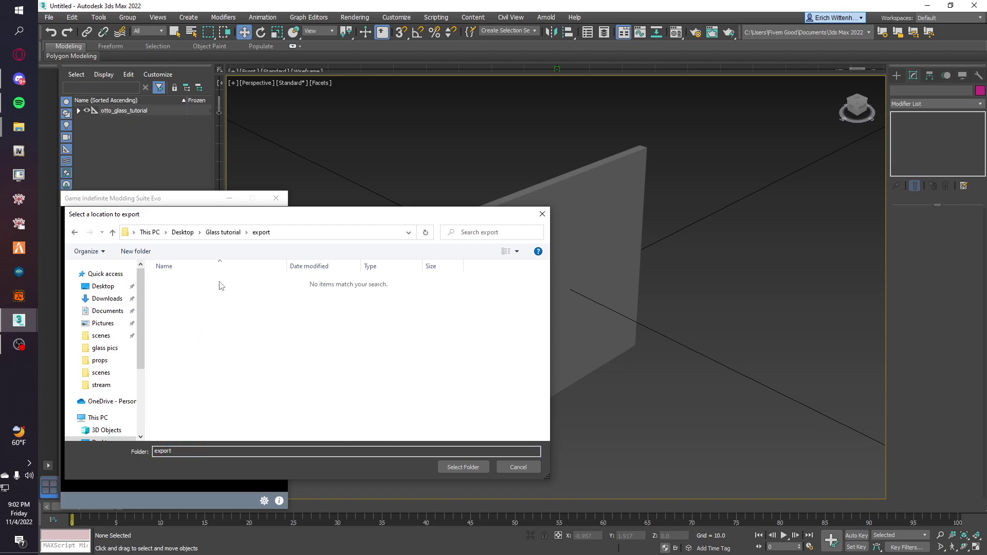
click(462, 467)
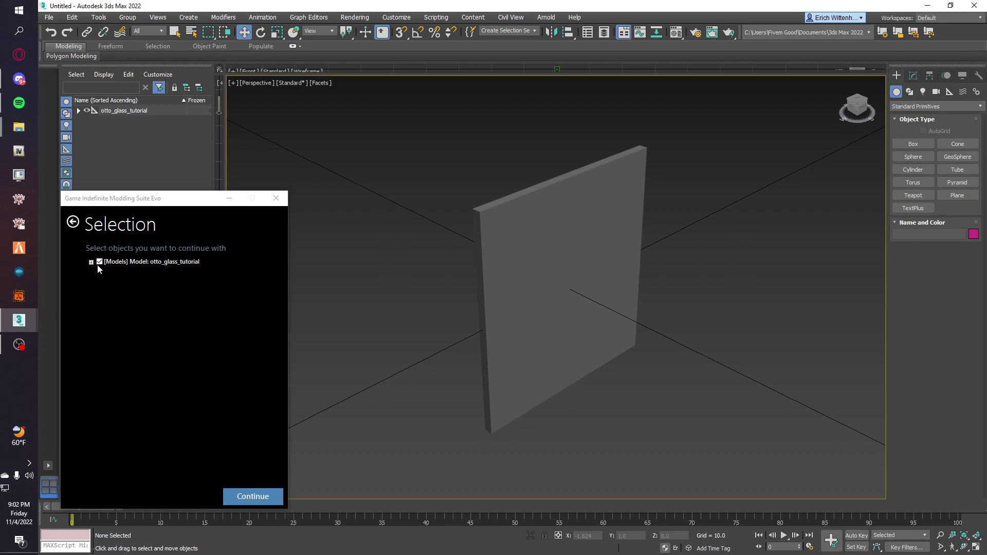
click(92, 262)
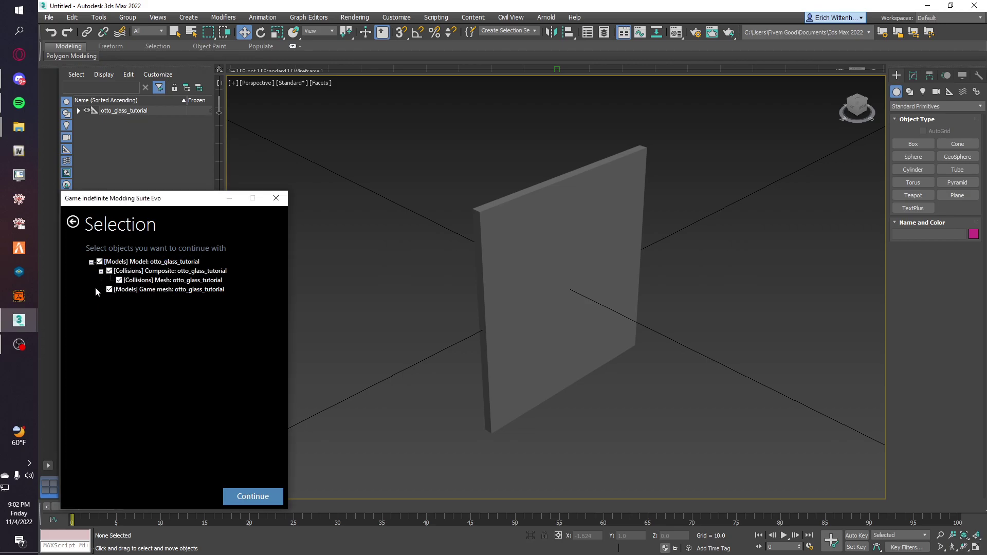
click(252, 498)
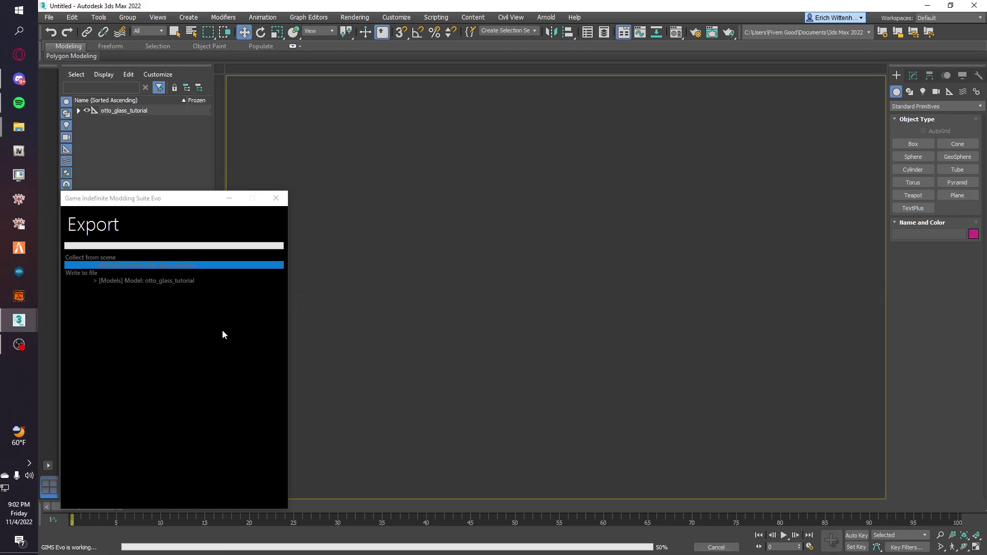
click(230, 200)
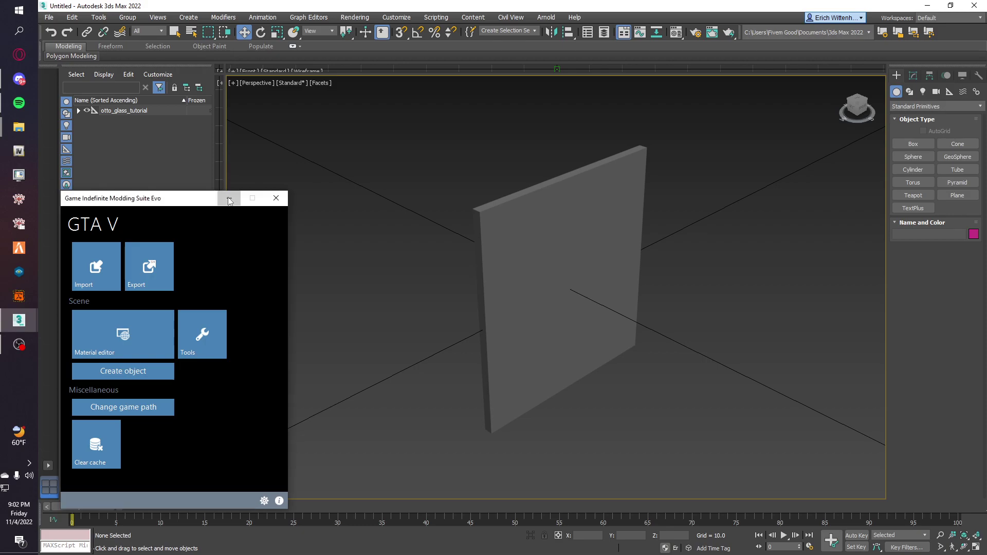
click(229, 200)
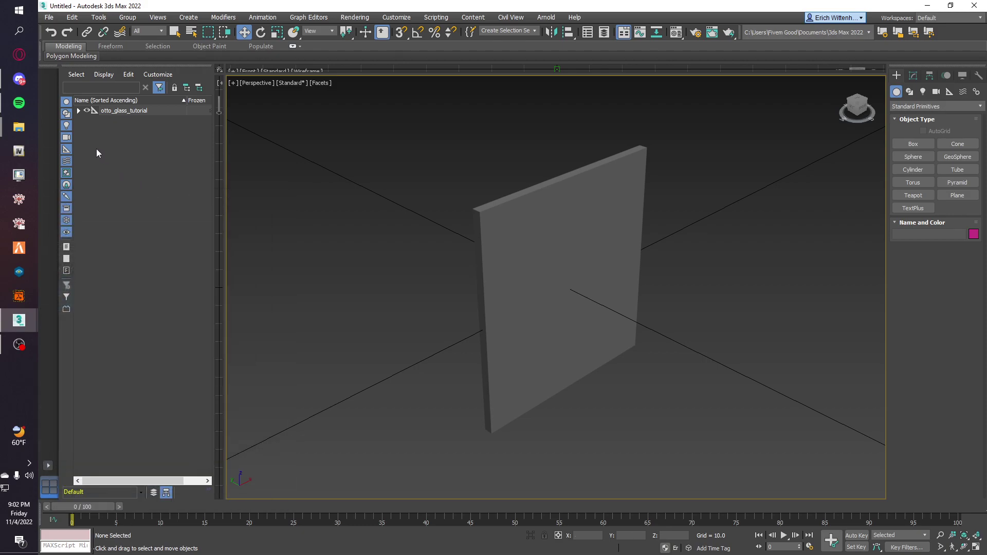
Step: Open Glass tutorial in File Explorer, then find and open the Create YTYP [2.0] folder via a 'ytyp' search
mouse_move(18, 127)
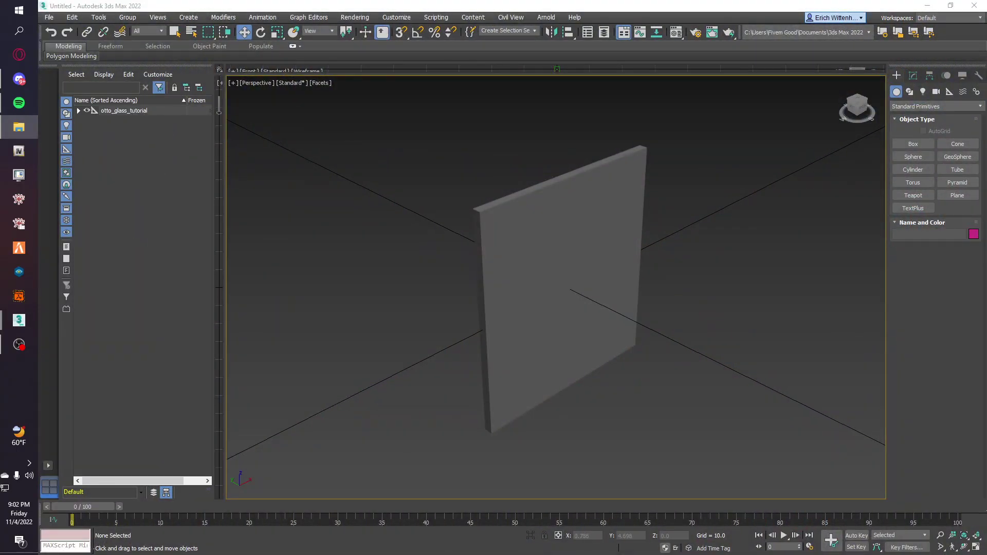
click(18, 127)
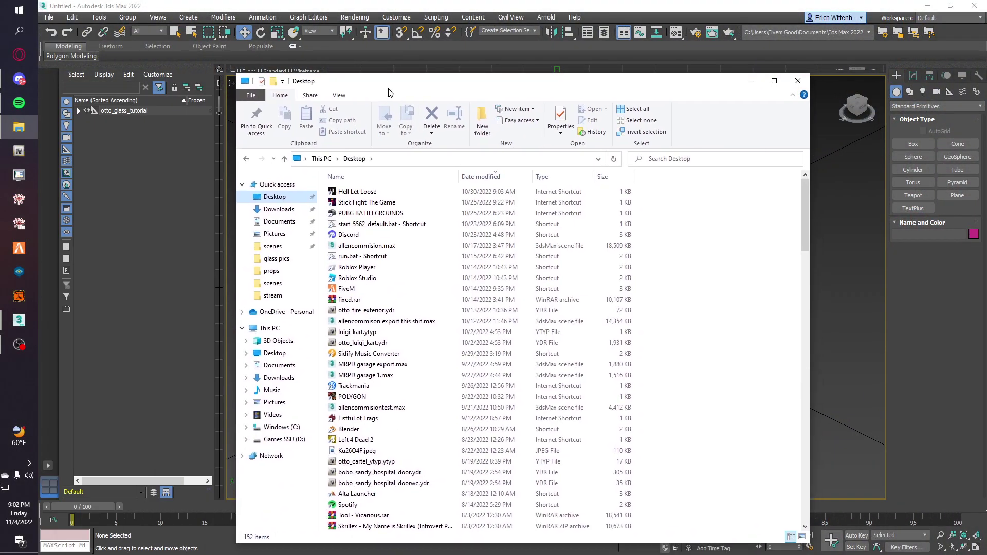
scroll(403, 312, down, 10)
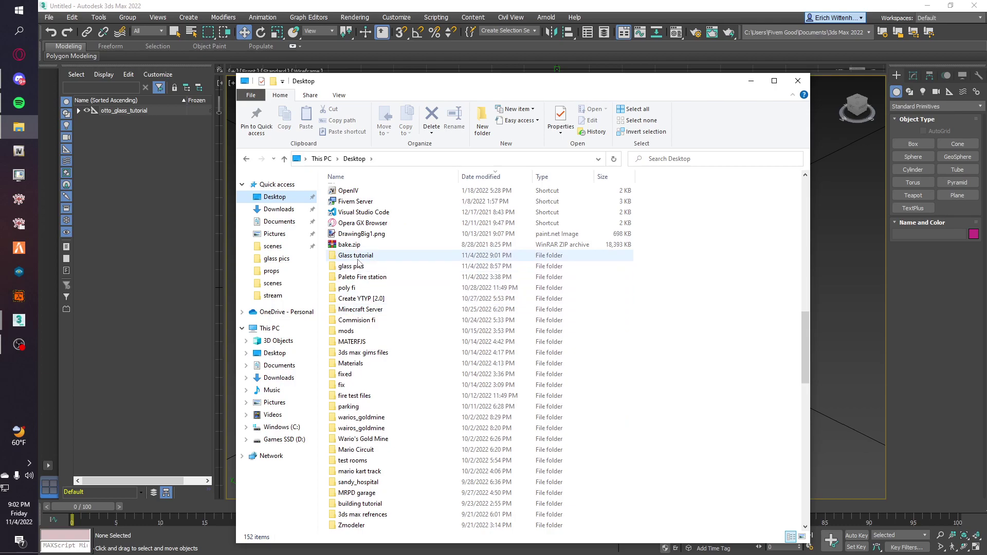
double_click(358, 259)
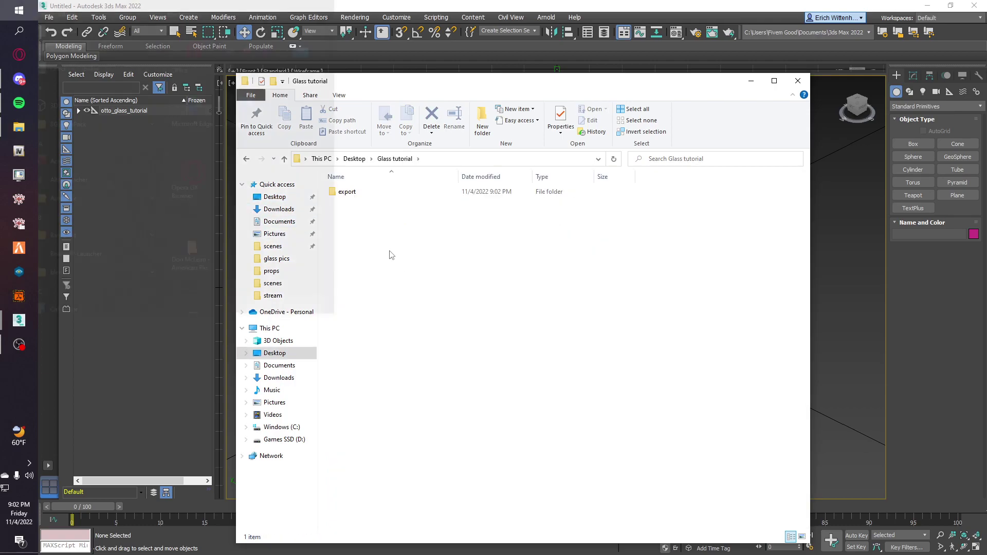
key(super)
text(ytyp)
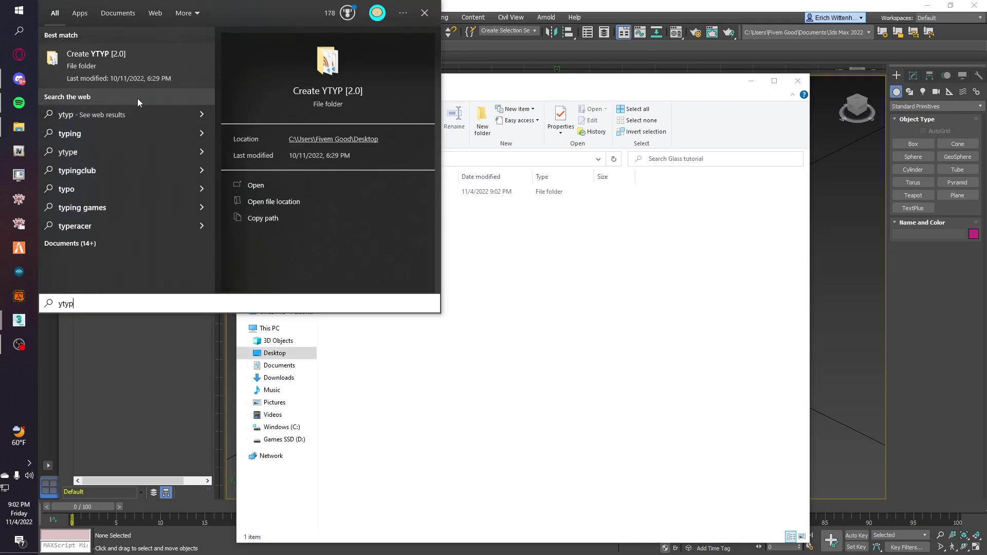
click(98, 55)
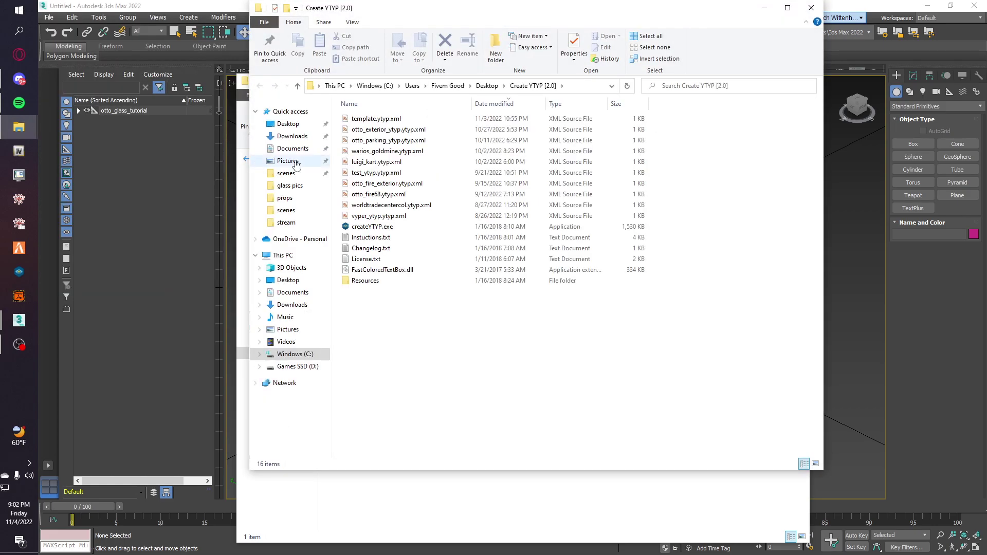
Step: Launch createYTYP, open the Ytyp Creator, and load otto_glass_tutorial.odr from Glass tutorial\export in the ODR browser
double_click(377, 228)
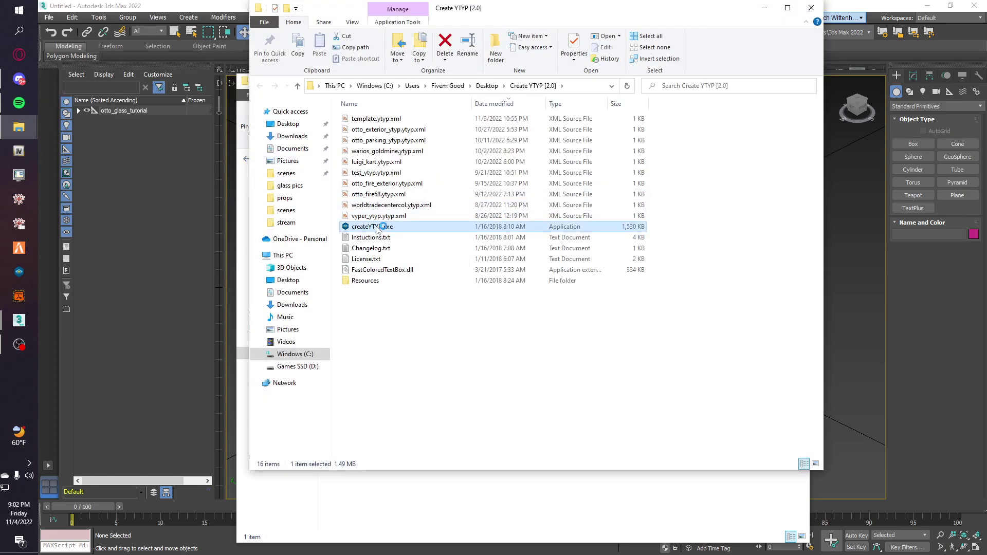
click(509, 264)
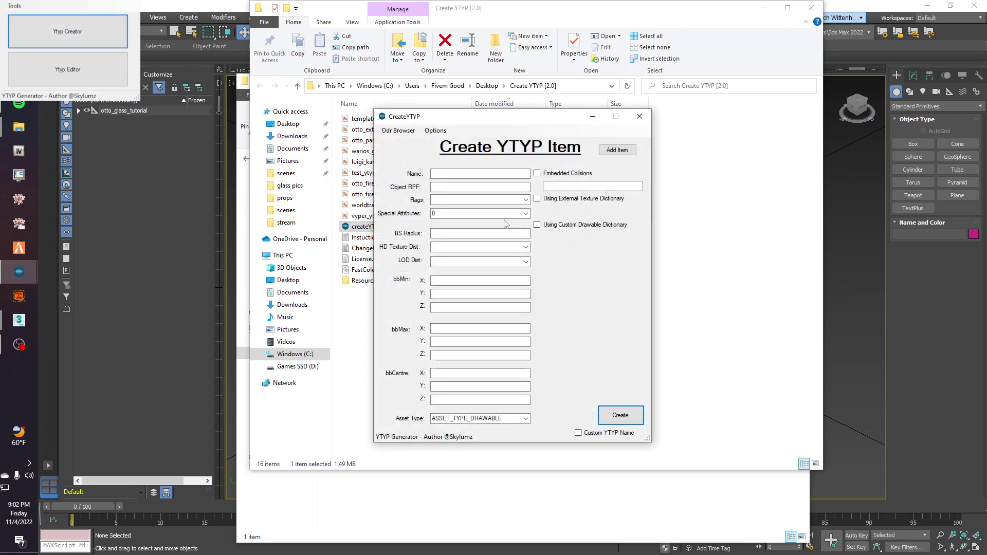
click(398, 130)
click(404, 143)
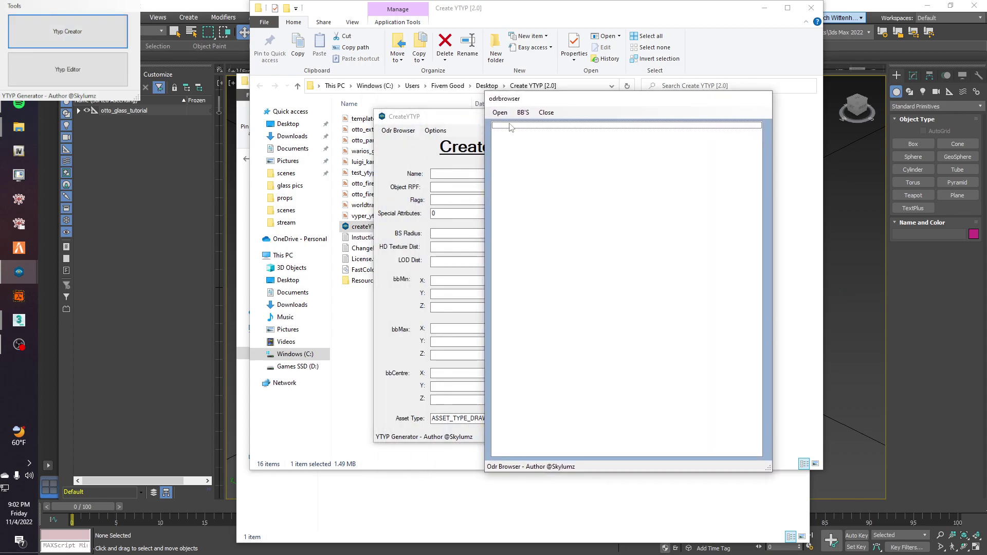
click(499, 114)
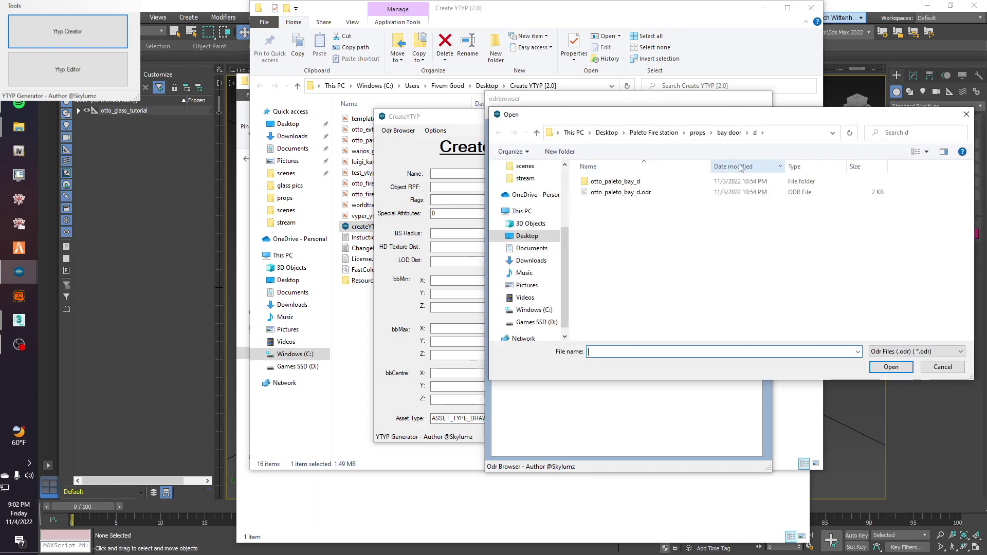
scroll(527, 195, up, 3)
click(527, 186)
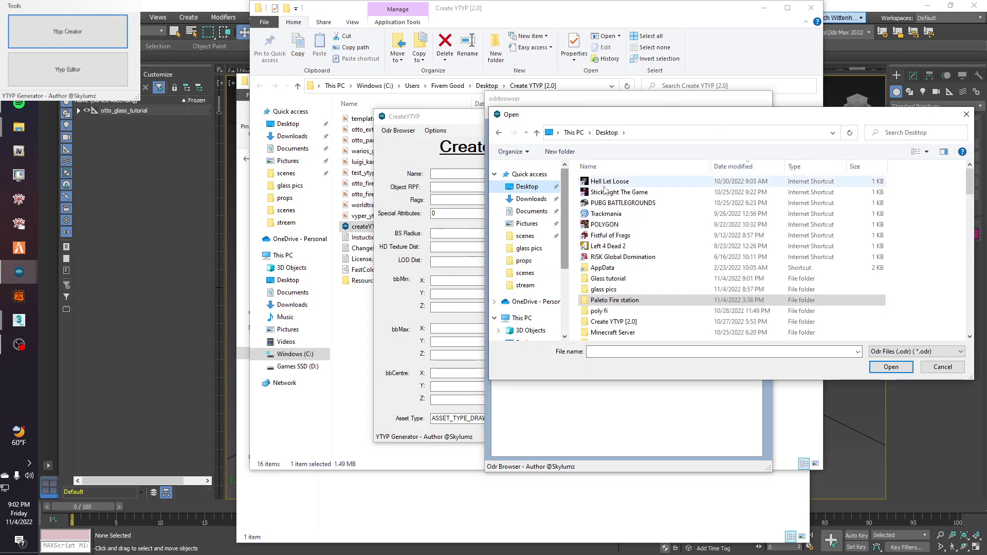
double_click(599, 281)
double_click(636, 183)
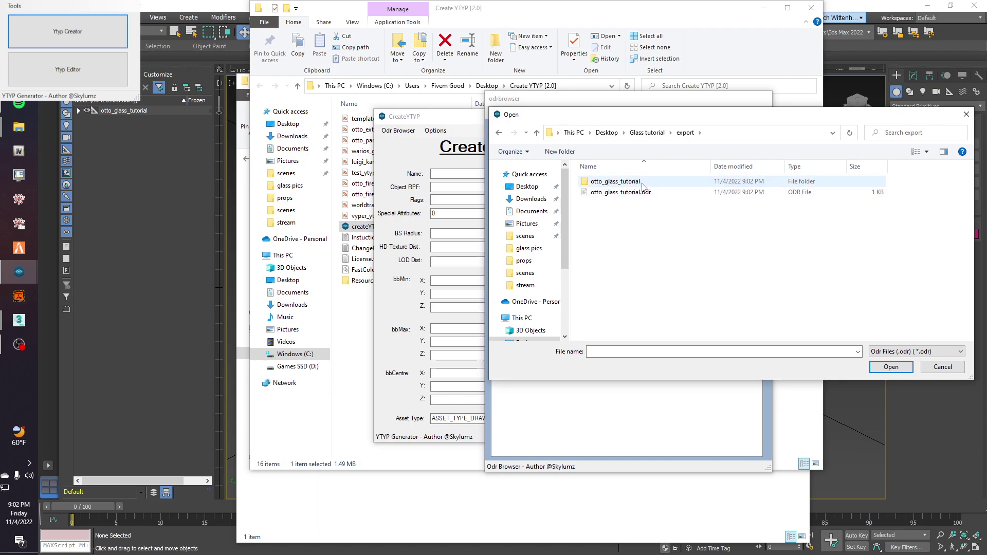
double_click(621, 192)
Step: Calculate the model's bounding boxes and import them into the YTYP item form
click(525, 113)
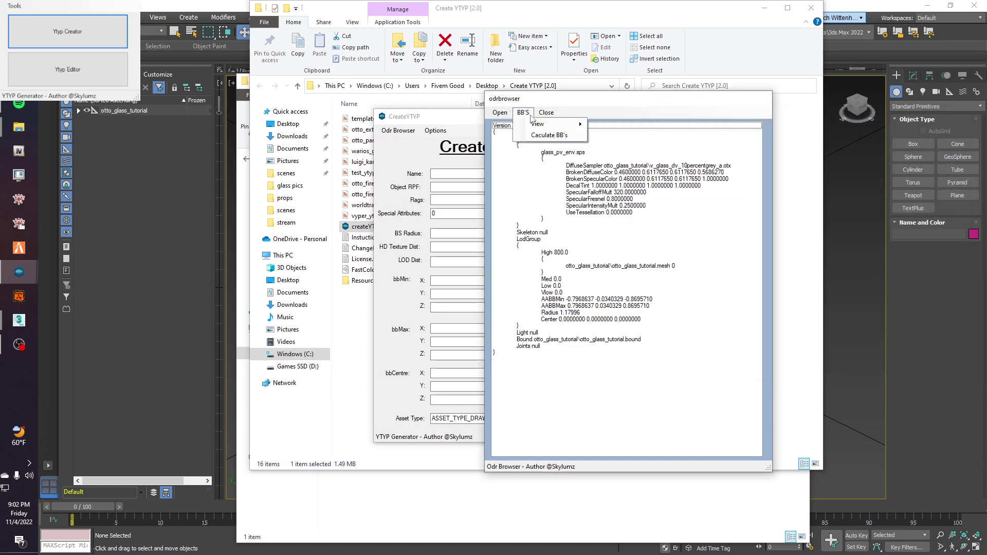
click(525, 136)
click(551, 114)
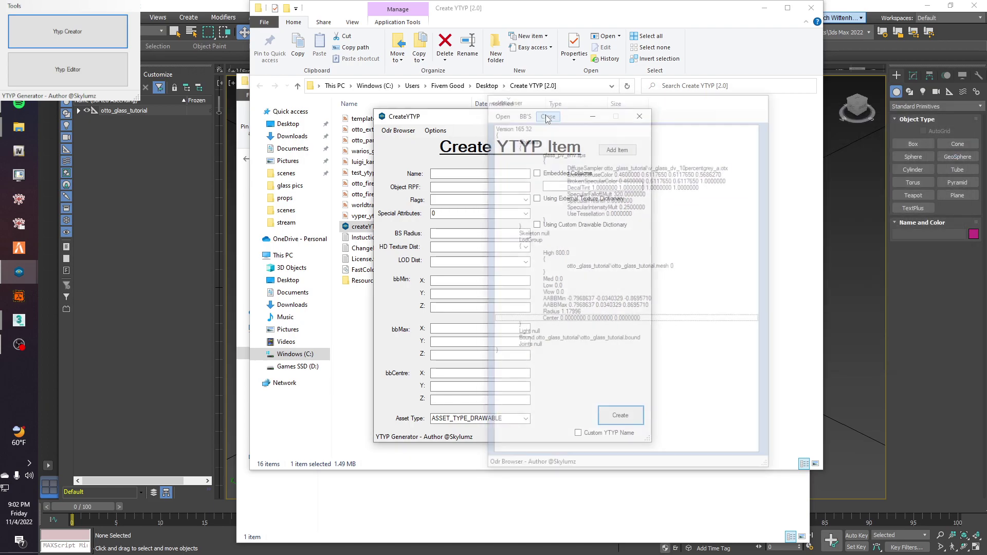
click(398, 130)
click(405, 153)
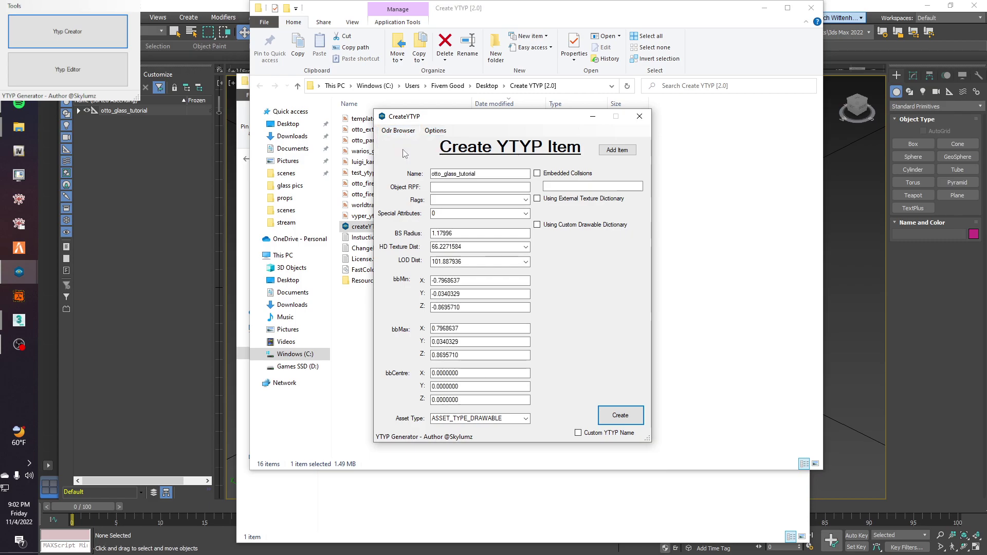
Step: Create otto_glass_tutorial.ytyp with embedded collisions, flags 32 and a custom YTYP name
click(556, 175)
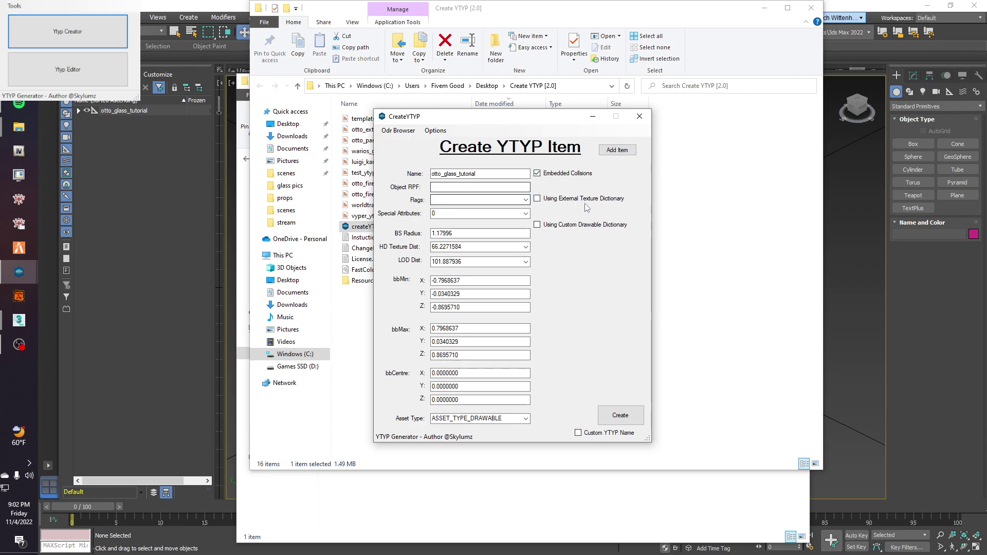
click(559, 199)
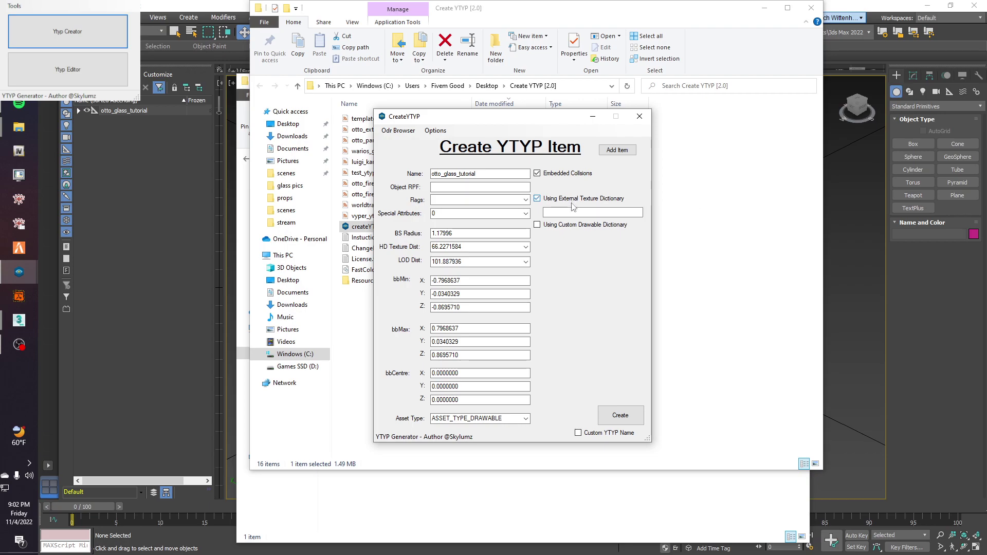
click(568, 200)
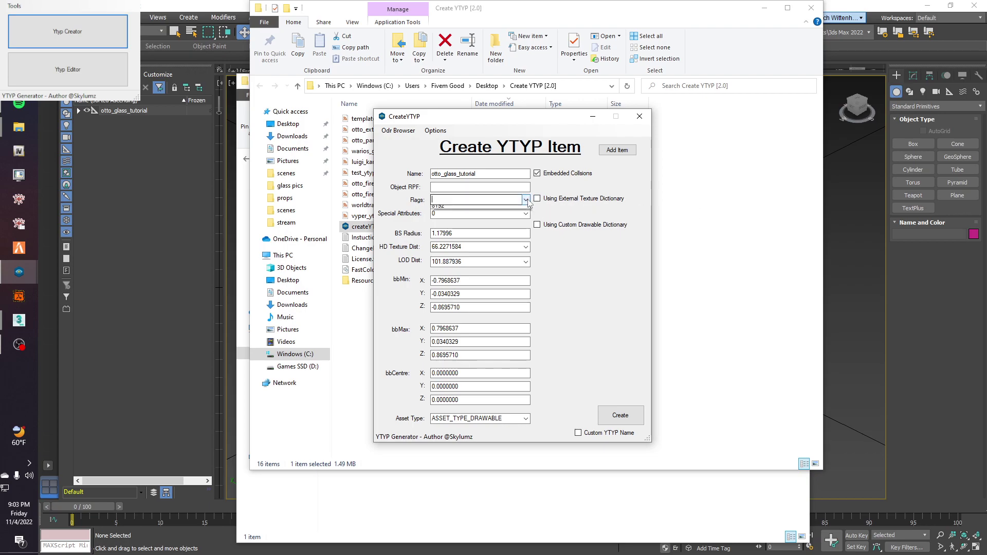
click(462, 205)
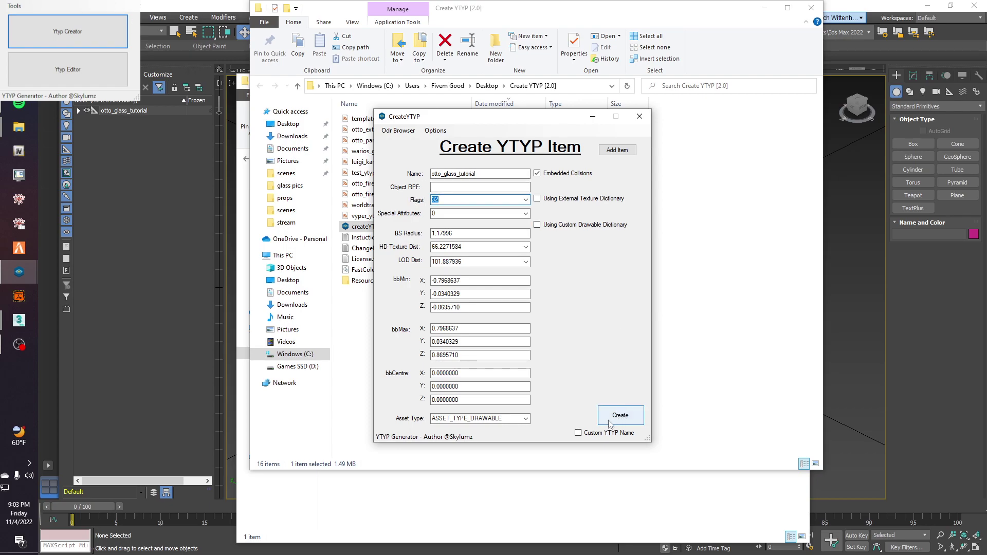
click(579, 432)
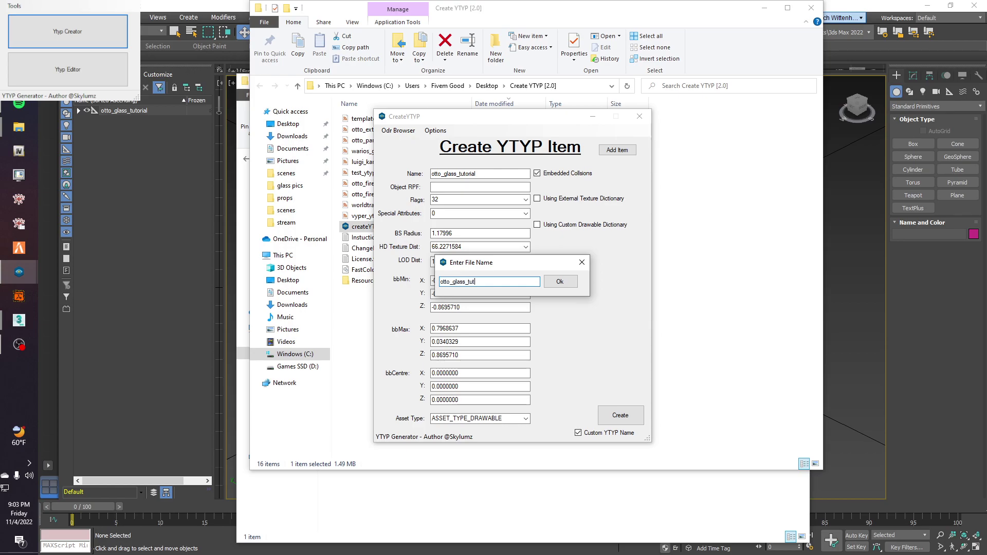
click(560, 282)
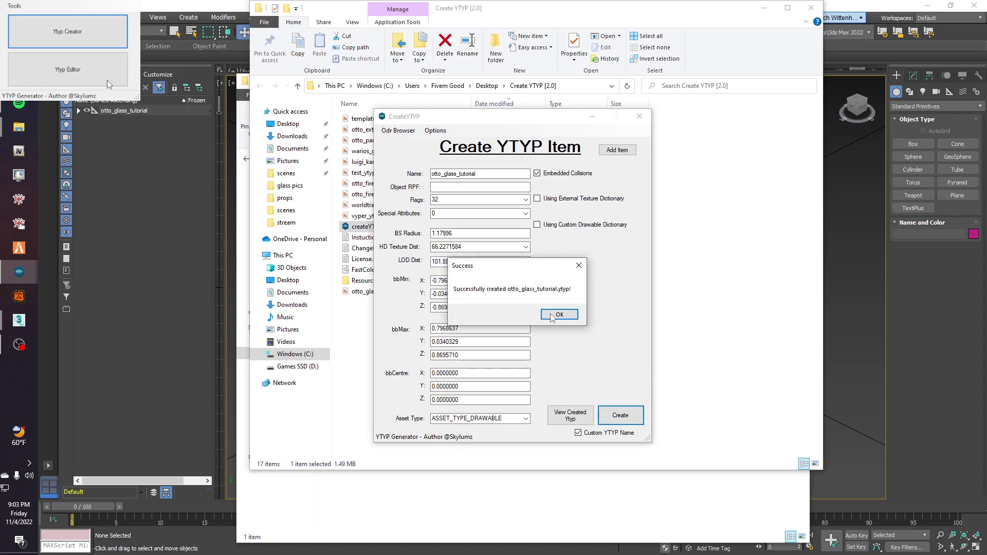
click(559, 314)
Step: Close the YTYP creator and map tools windows and select otto_glass_tutorial.ytyp.xml
click(640, 117)
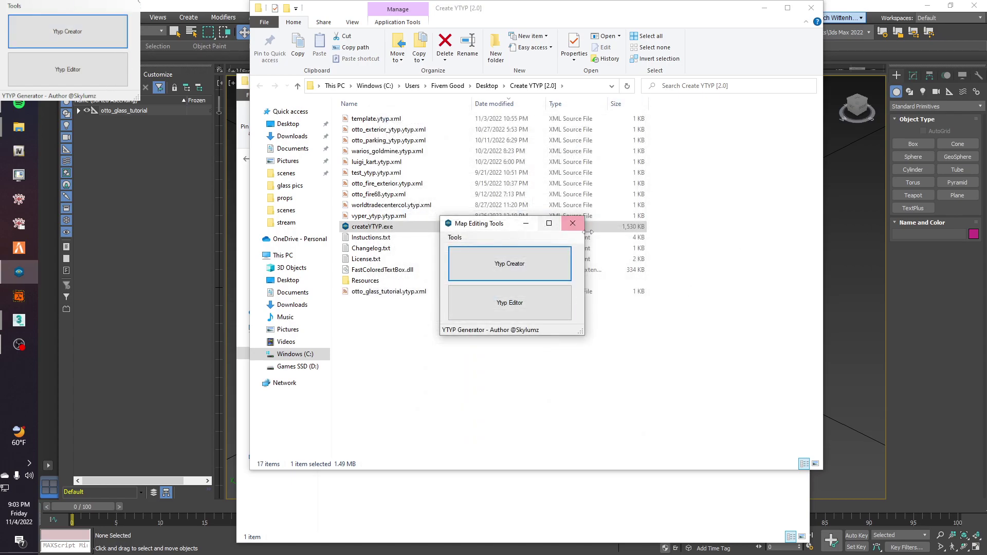
click(572, 224)
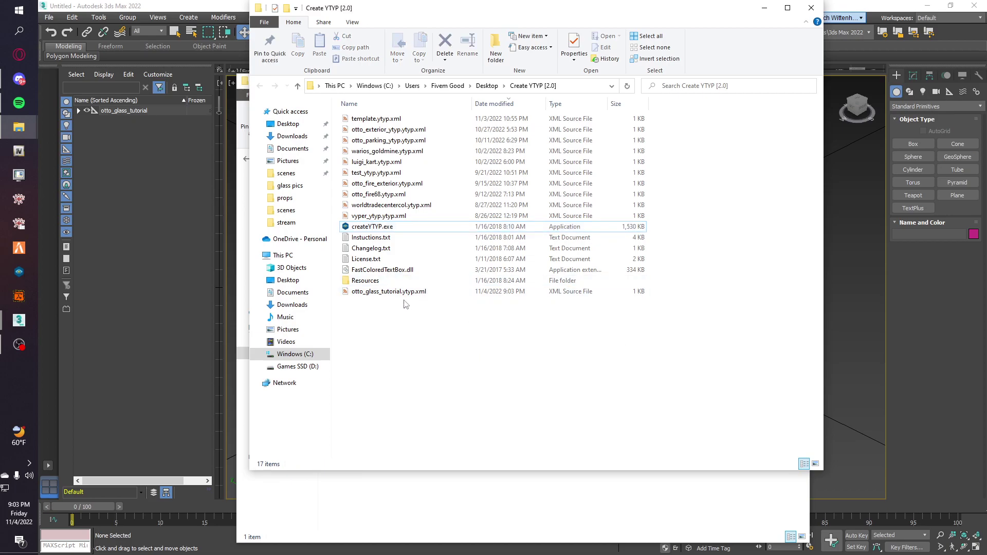
click(391, 292)
drag(411, 7, 511, 29)
click(21, 152)
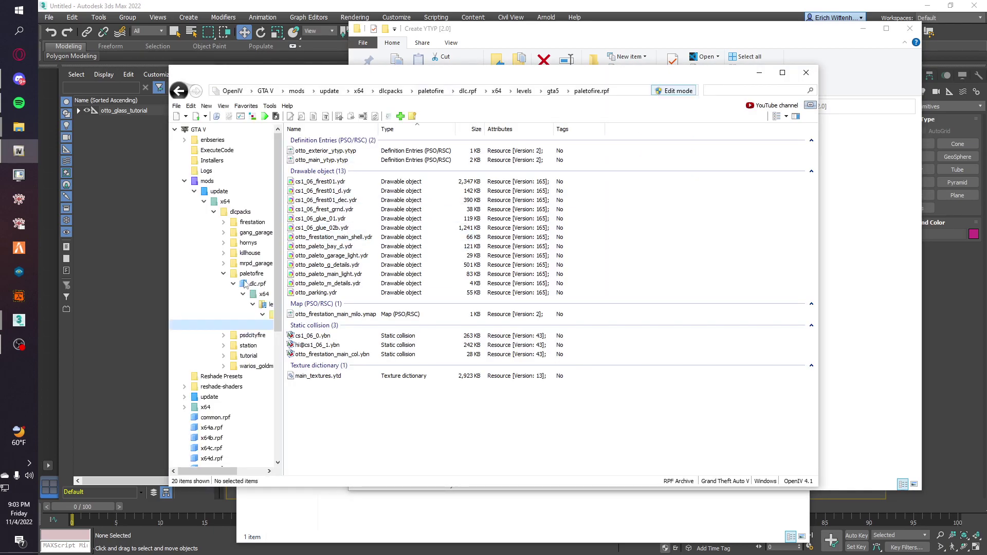
Step: Open dlcpacks\tutorial\dlc.rpf\x64\levels\gta5\tutorial.rpf in OpenIV
scroll(245, 285, down, 2)
scroll(242, 238, up, 2)
click(243, 213)
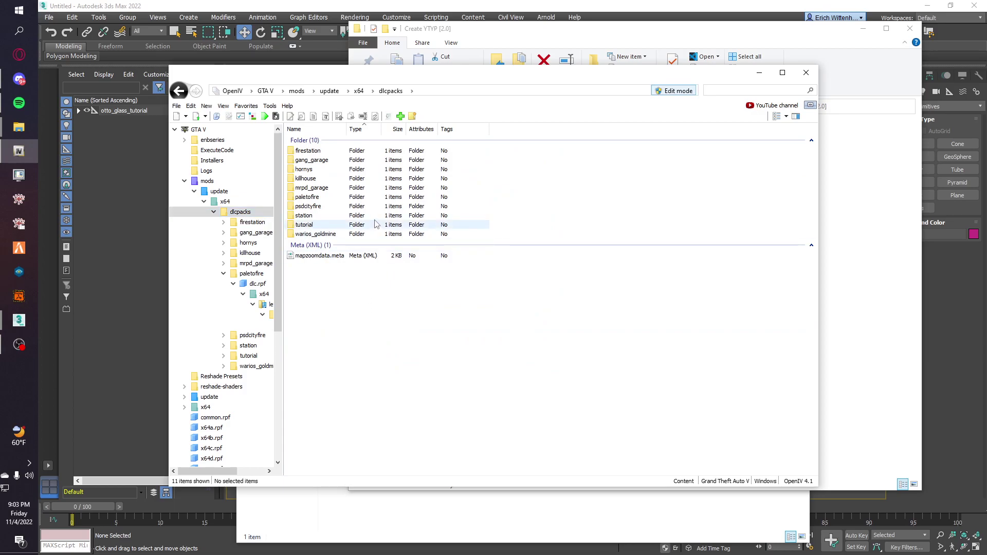
click(361, 227)
double_click(361, 226)
double_click(329, 152)
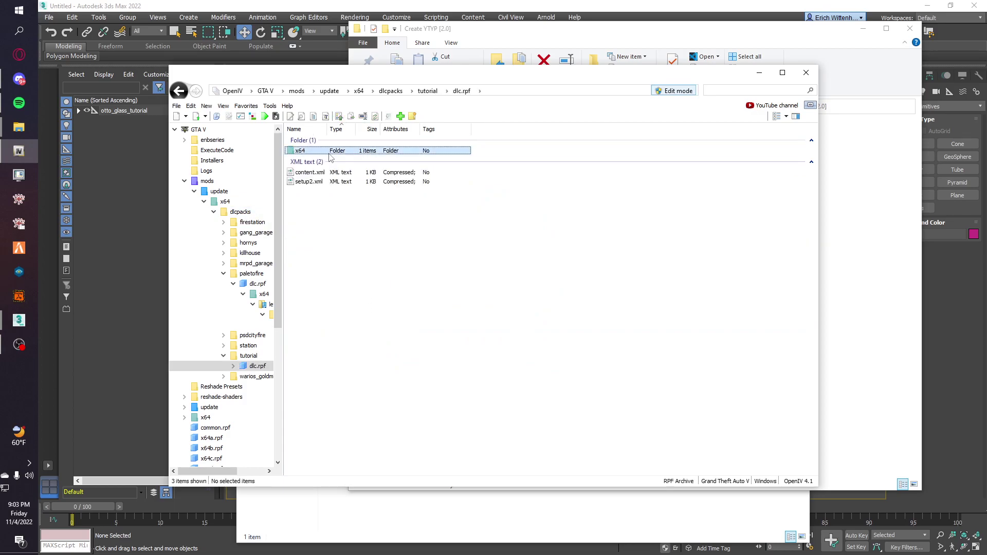
double_click(329, 152)
double_click(329, 152)
double_click(330, 151)
double_click(326, 150)
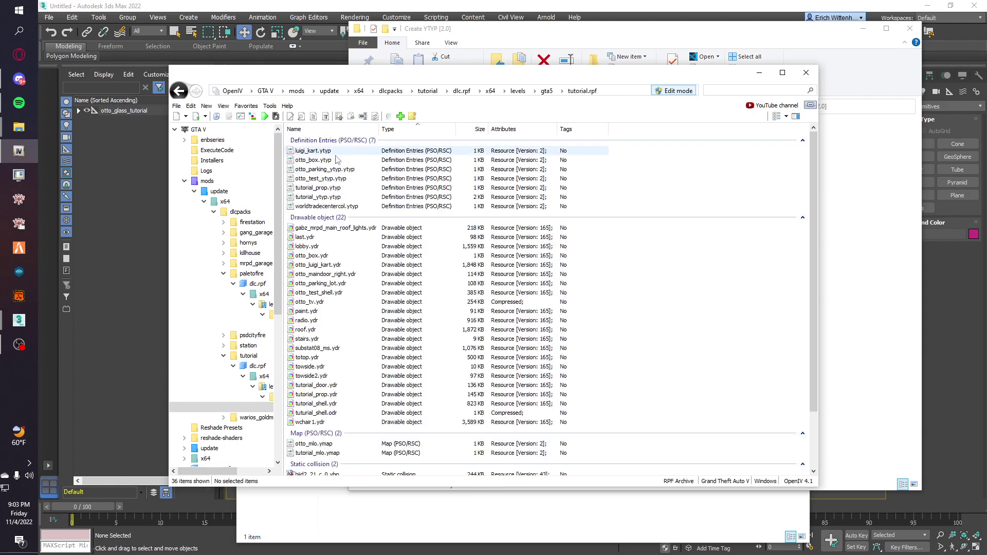
Step: Add otto_glass_tutorial.ytyp.xml from the Create YTYP folder into tutorial.rpf
click(886, 282)
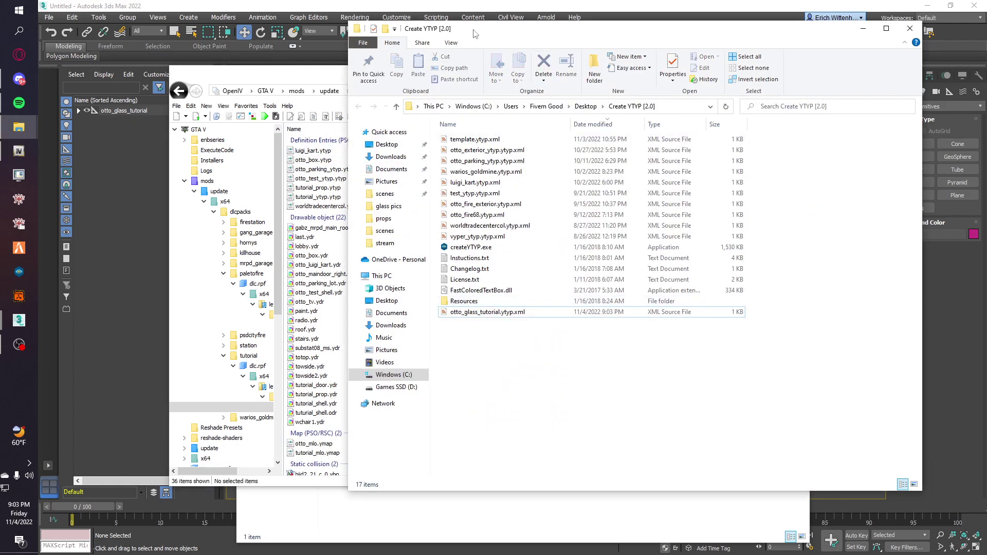
drag(474, 33, 699, 48)
click(708, 329)
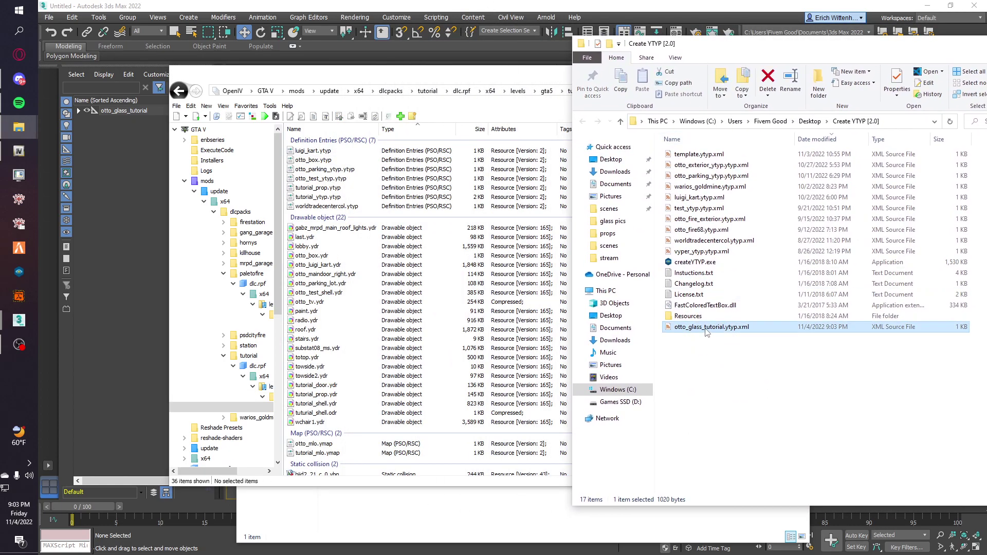
drag(399, 295, 400, 295)
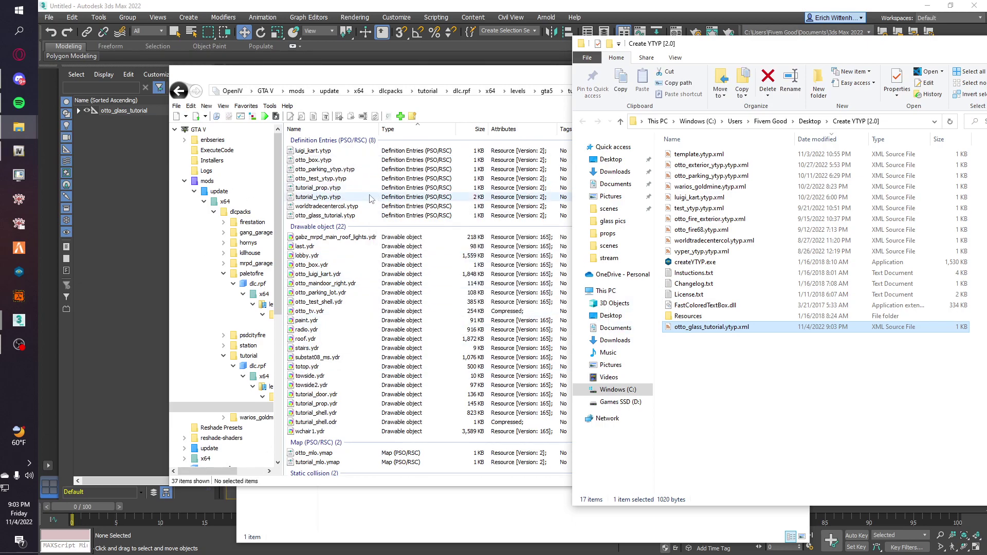
Step: Import otto_glass_tutorial.odr from the export folder into tutorial.rpf as a .ydr
click(346, 216)
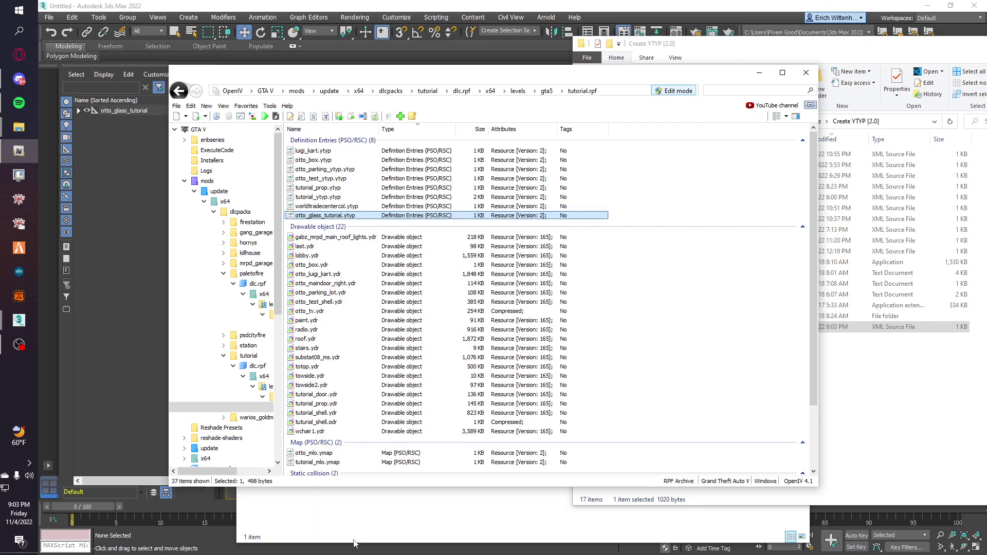
click(366, 503)
double_click(347, 192)
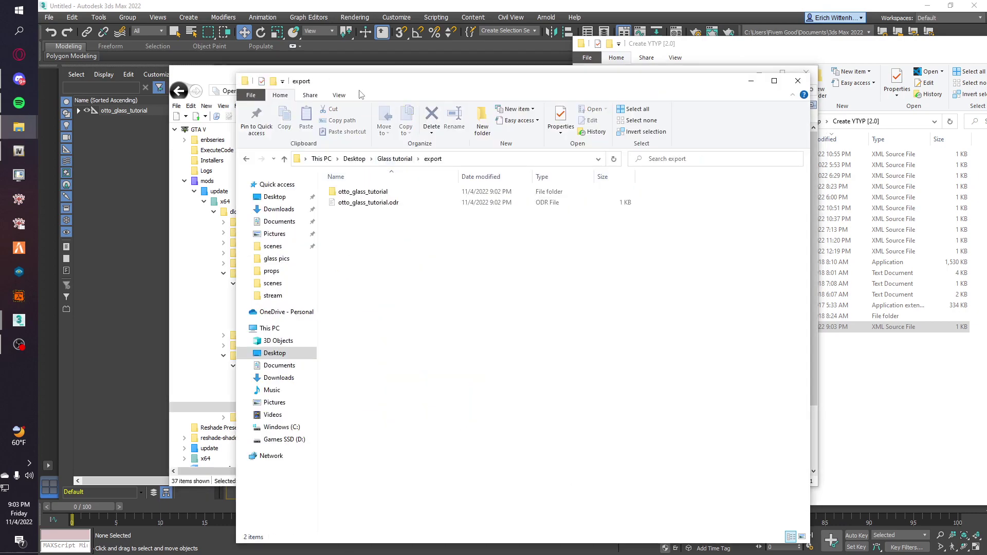
drag(412, 81, 633, 80)
drag(604, 205, 368, 273)
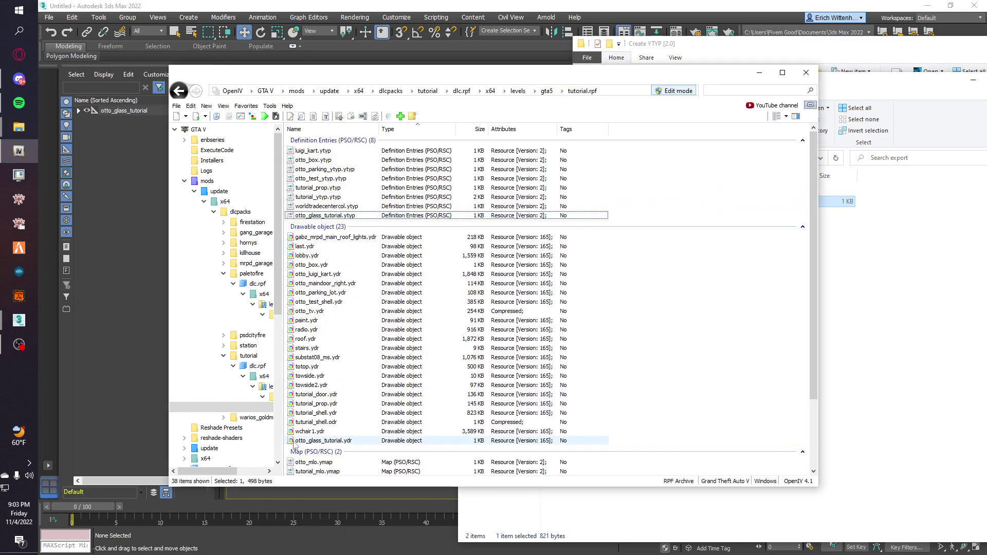
Step: Preview otto_glass_tutorial.ydr and inspect its collision bounds
click(293, 442)
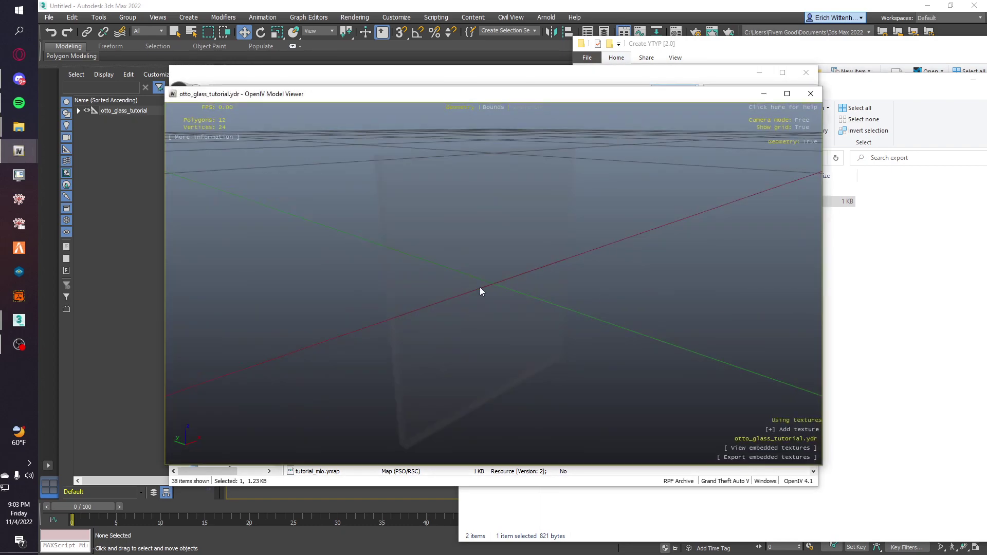
click(494, 108)
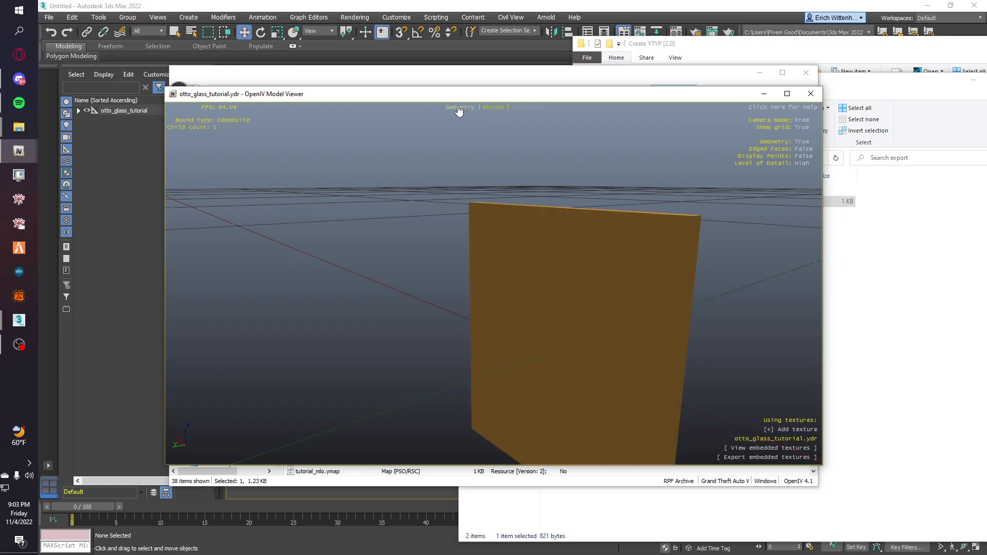
drag(563, 307, 803, 113)
click(811, 94)
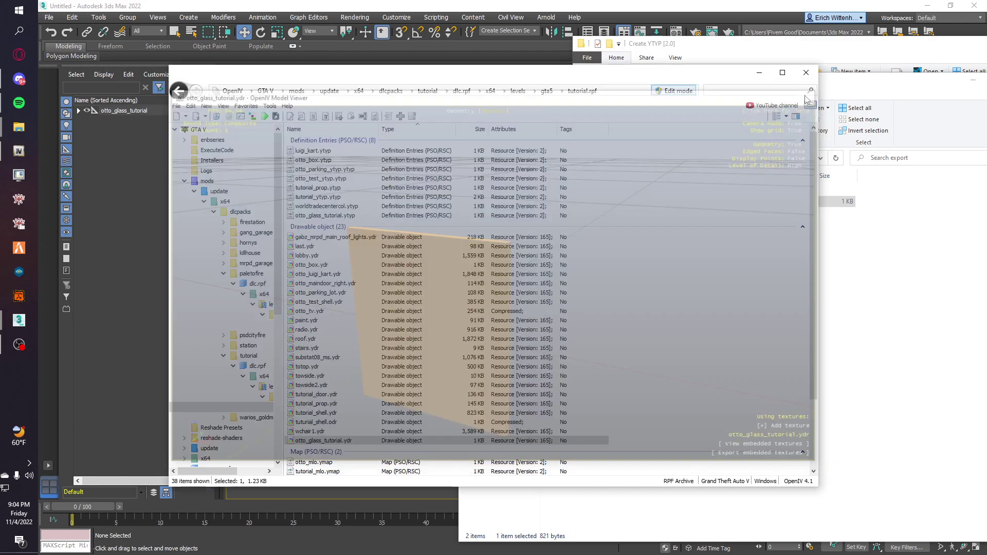
Step: Review otto_glass_tutorial.ytyp's XML, then select both the .ytyp and .ydr files
click(329, 216)
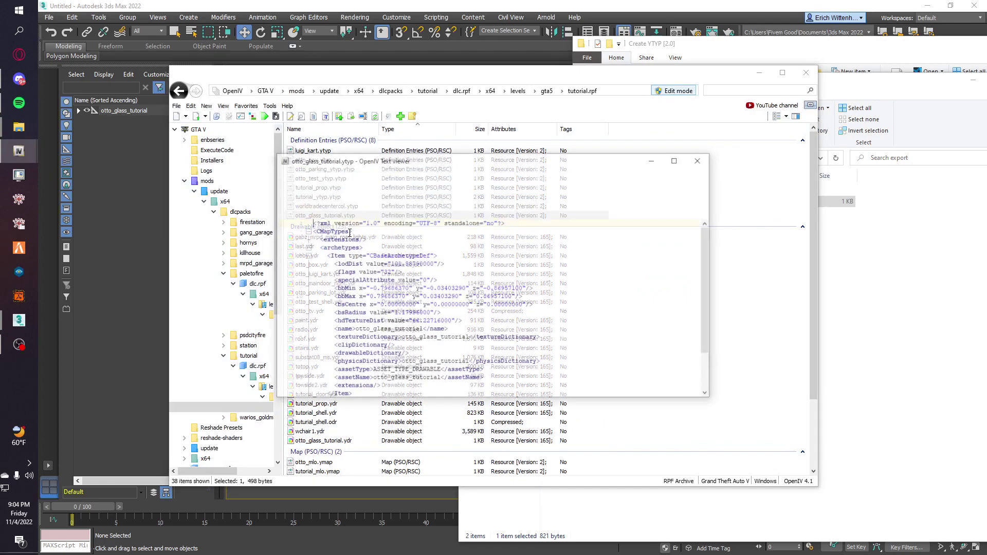
click(701, 159)
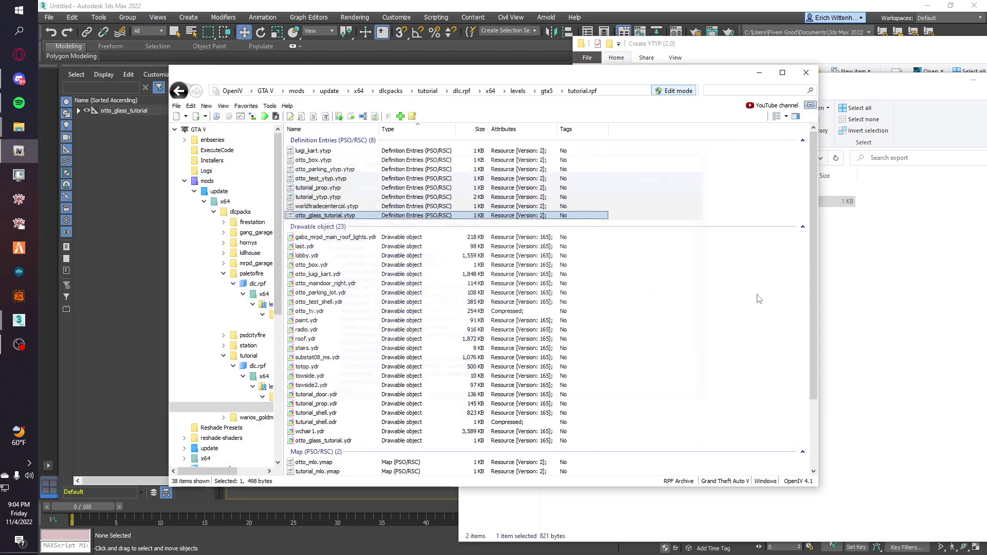
ctrl+click(323, 441)
click(960, 272)
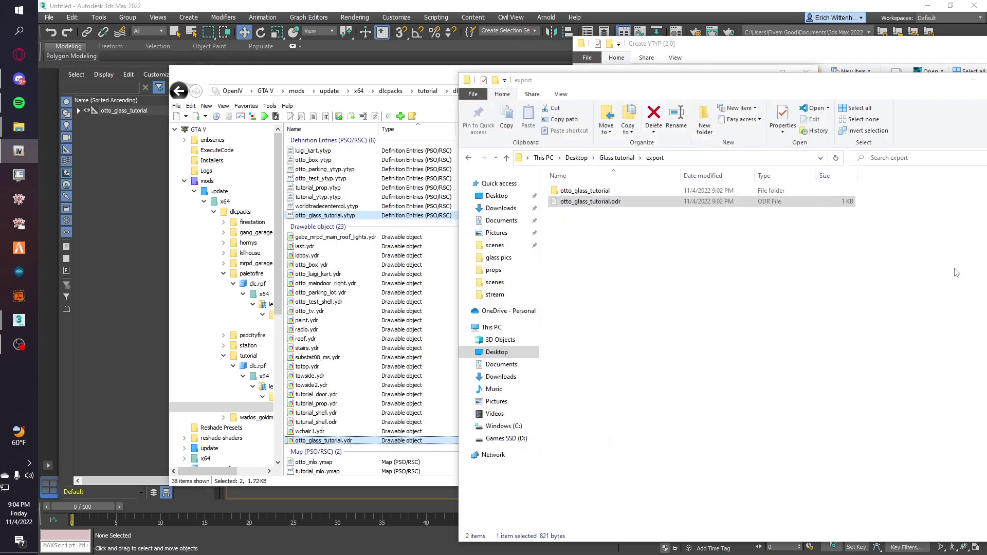
Step: Navigate to D:\txData\CFXDefault_E9CF54.base\resources\[scripts] in File Explorer
click(504, 438)
click(584, 310)
double_click(585, 311)
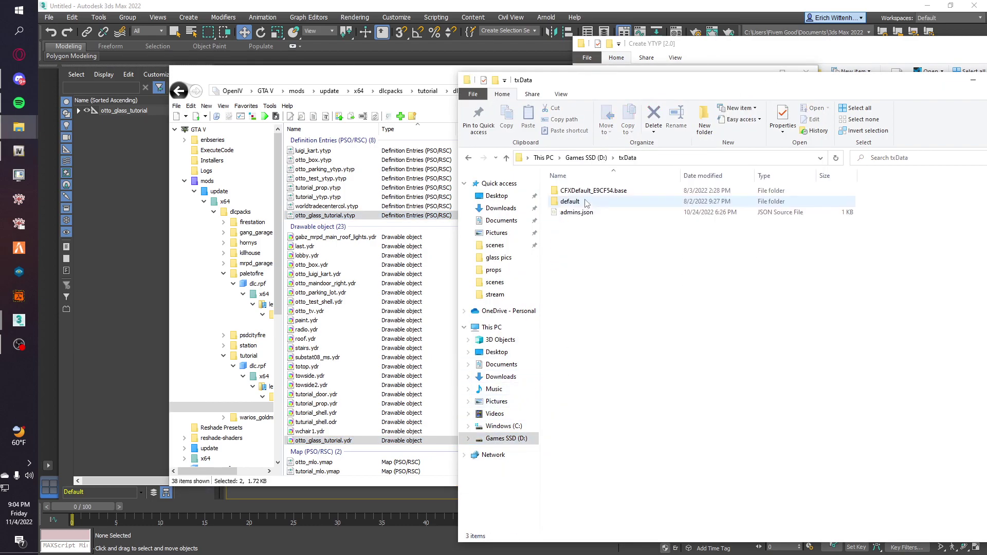
double_click(586, 191)
double_click(586, 201)
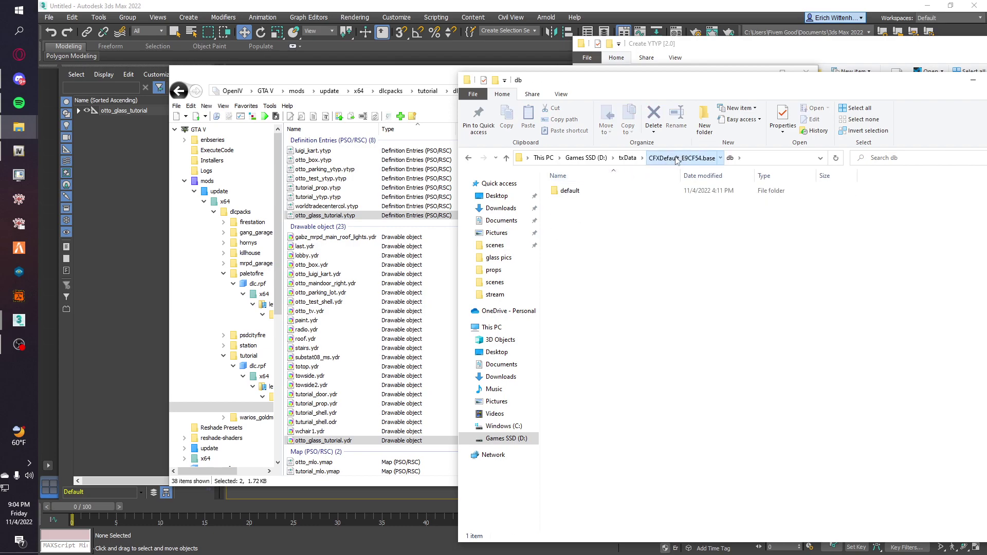
click(682, 158)
double_click(575, 212)
double_click(578, 234)
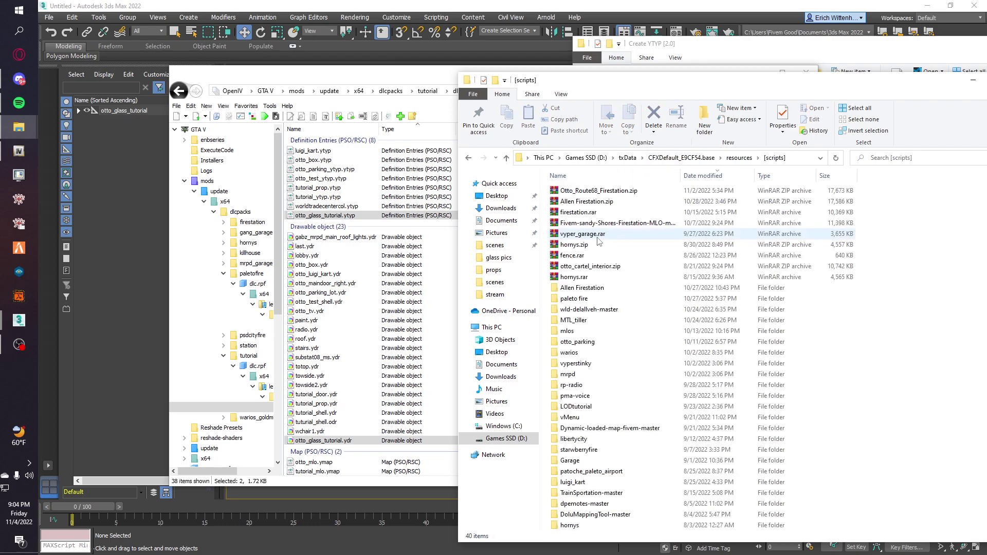
Step: Create a new folder named 'glass tutorial' in [scripts] and open it
right_click(868, 321)
mouse_move(885, 458)
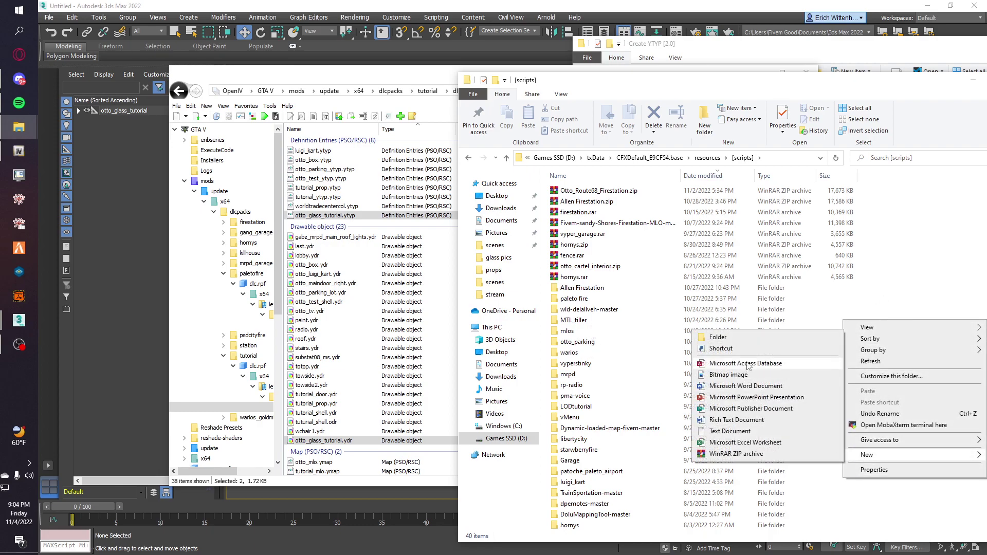
click(756, 348)
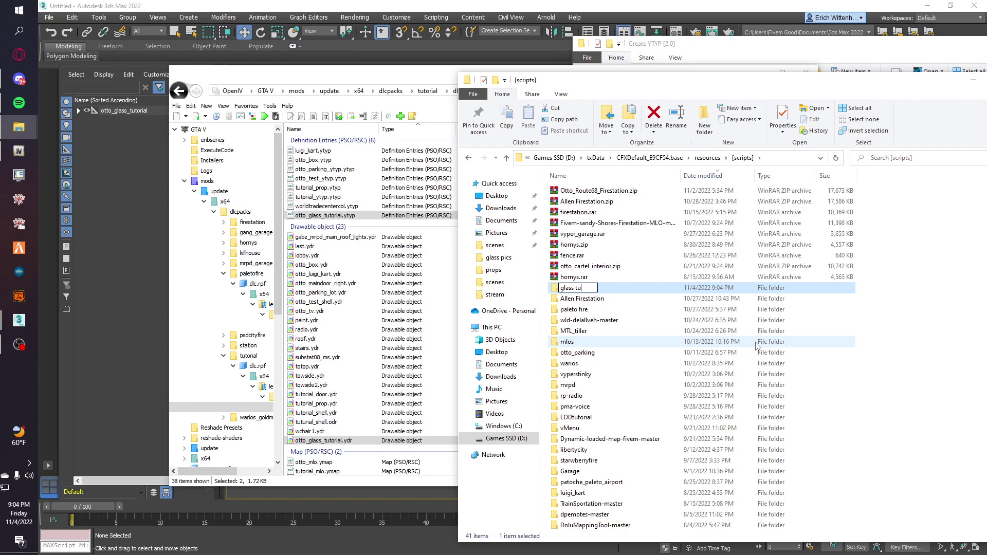
text(glass tutorial)
key(Return)
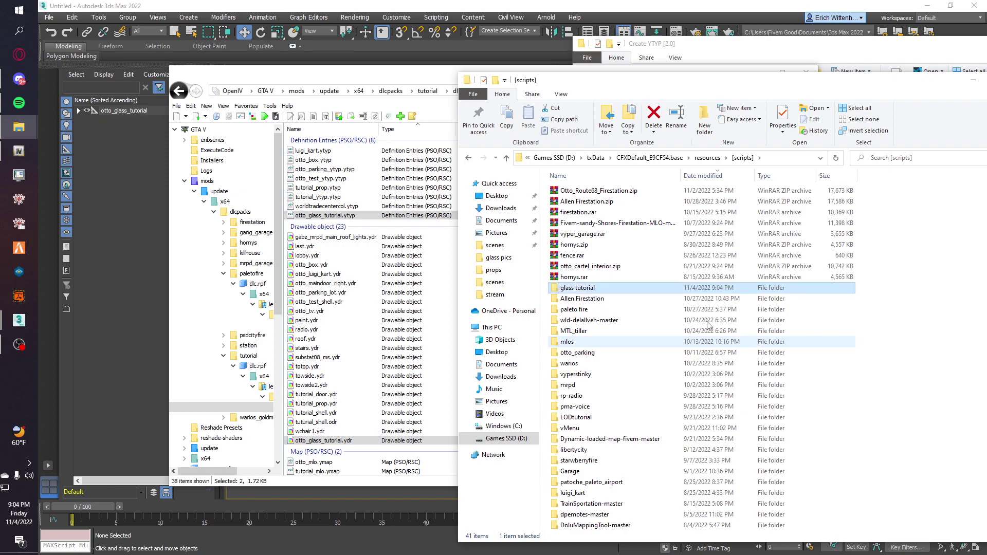
double_click(631, 289)
Step: Create a 'stream' subfolder and copy otto_glass_tutorial.ydr and .ytyp from OpenIV into it
right_click(612, 241)
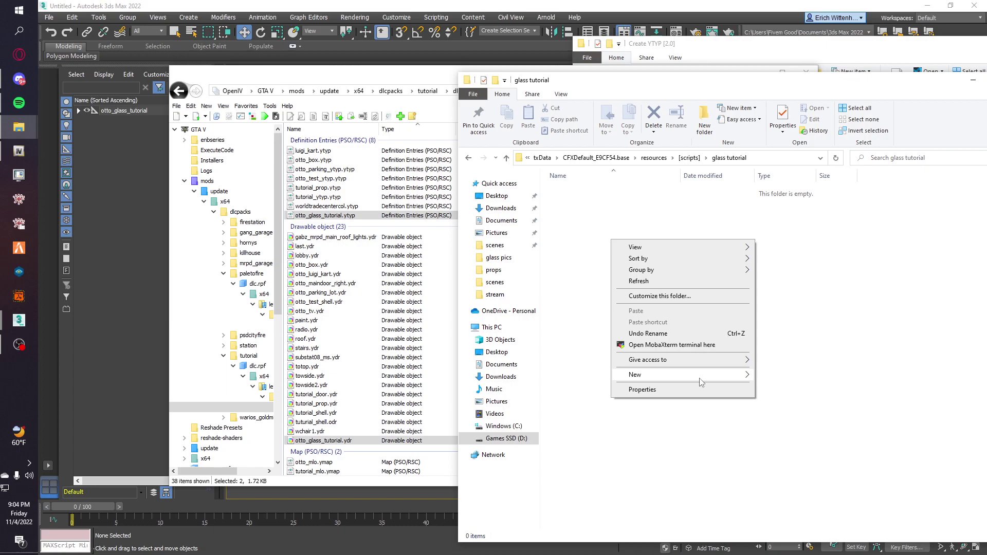
mouse_move(701, 375)
click(779, 377)
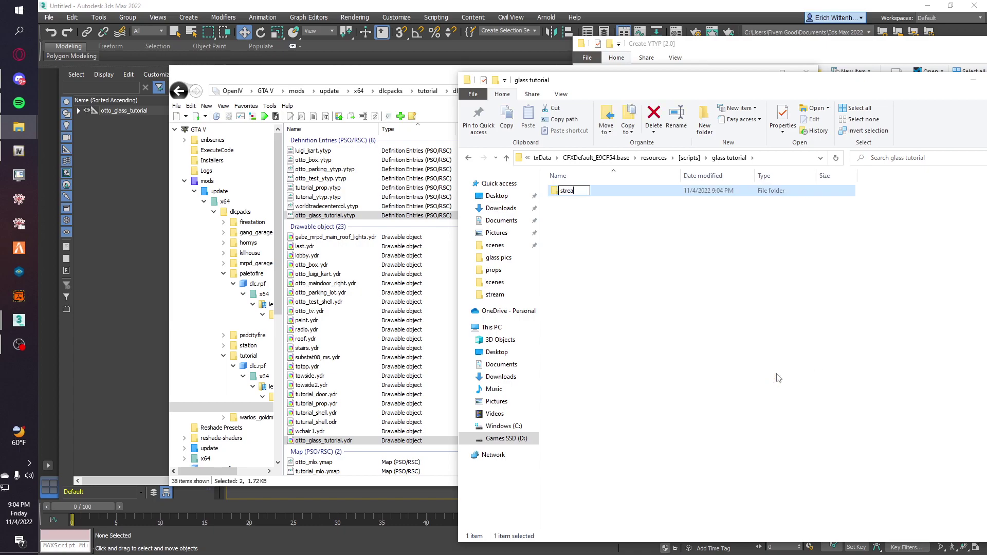
key(Return)
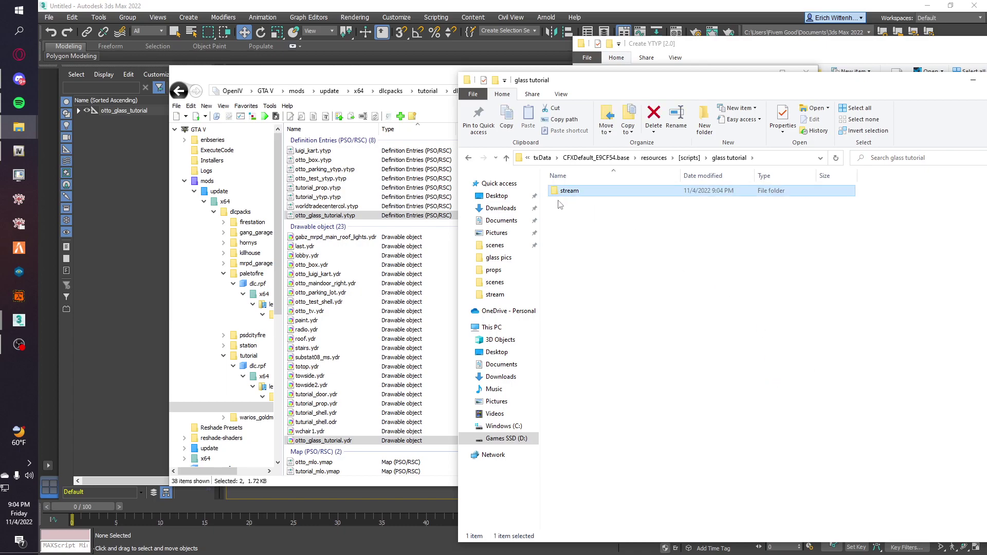
double_click(611, 192)
click(349, 216)
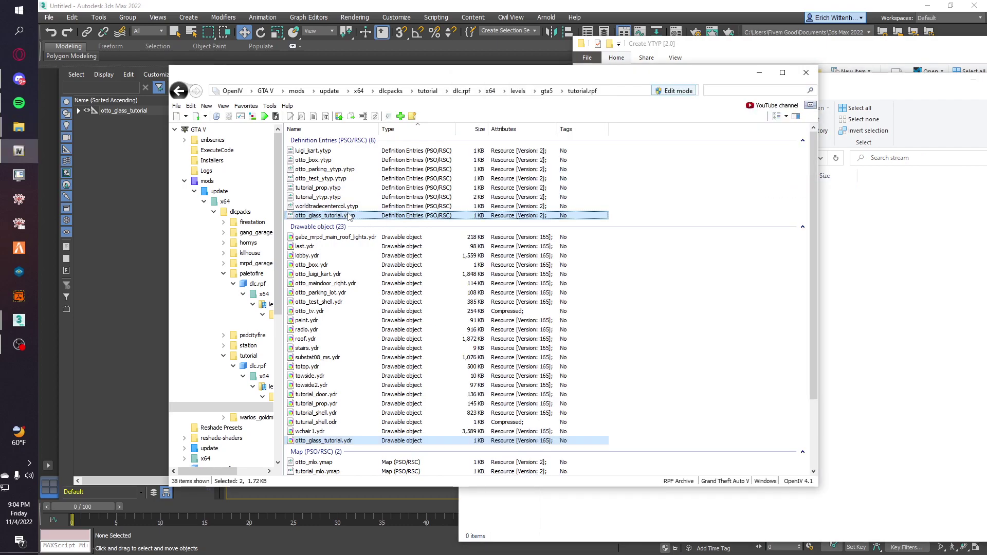
drag(349, 216, 936, 299)
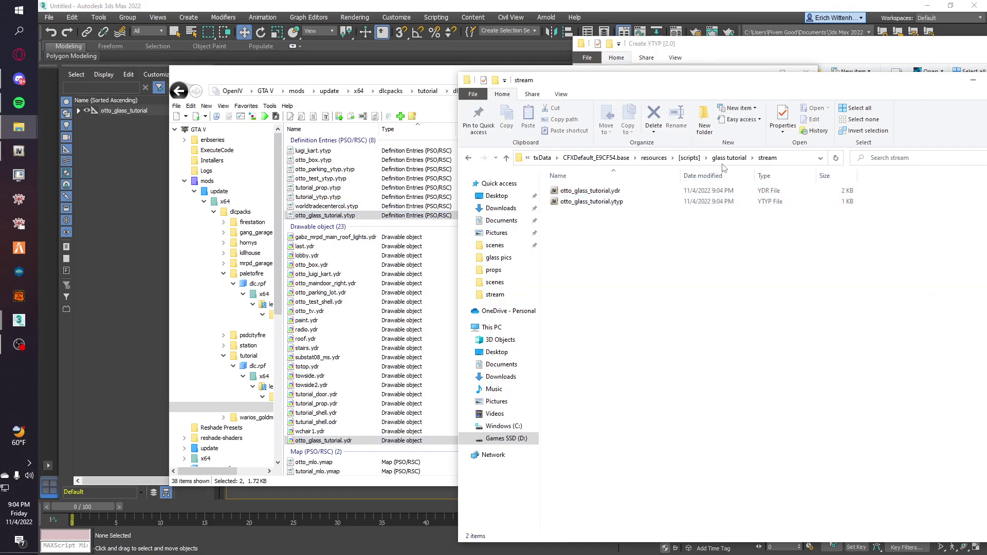
Step: Copy fxmanifest.lua from paleto fire into glass tutorial and check its contents
click(688, 158)
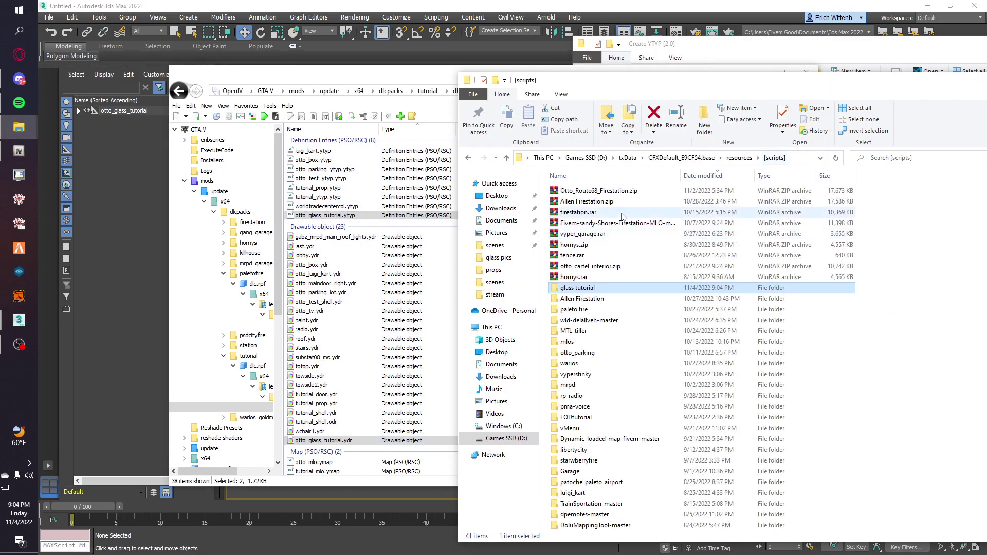
double_click(581, 312)
click(590, 202)
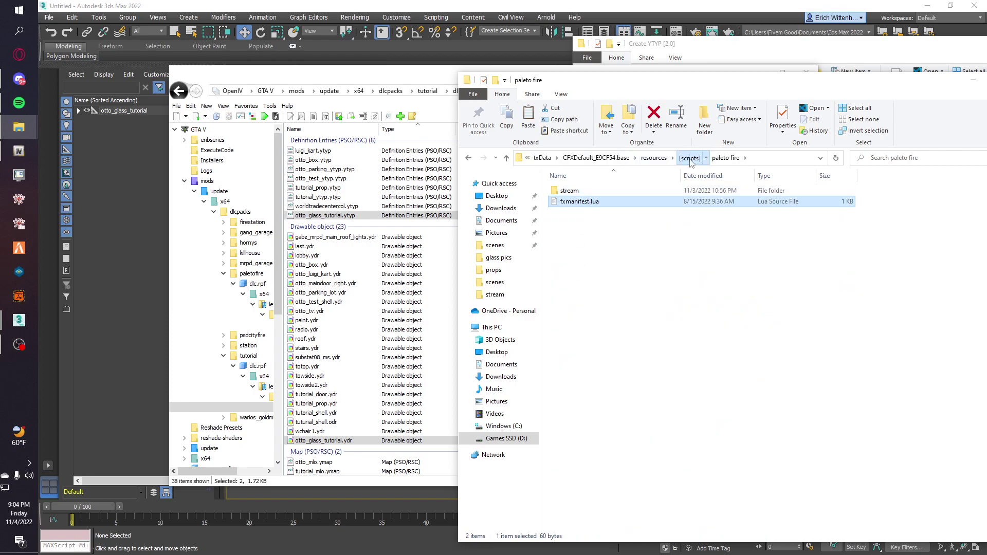
click(690, 159)
double_click(596, 230)
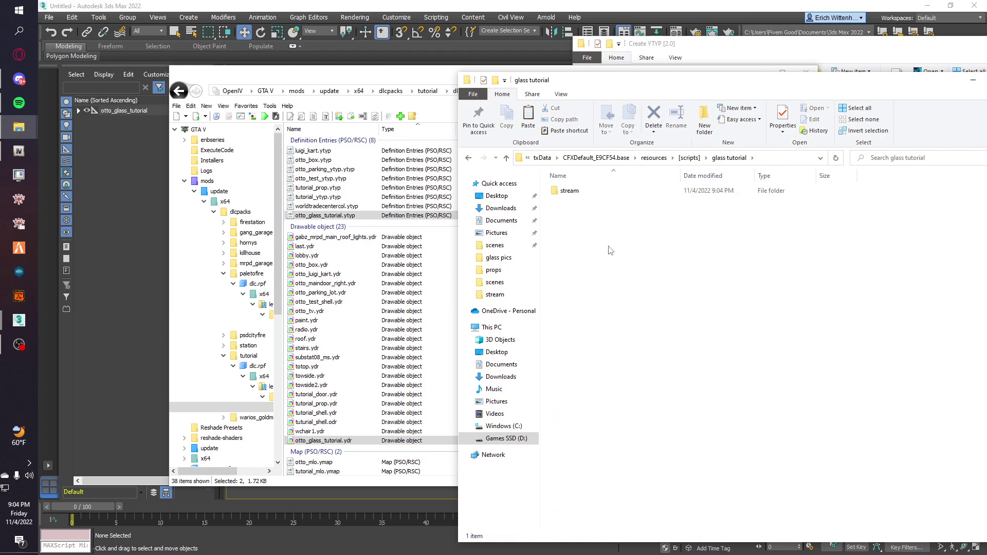
key(ctrl+v)
click(684, 202)
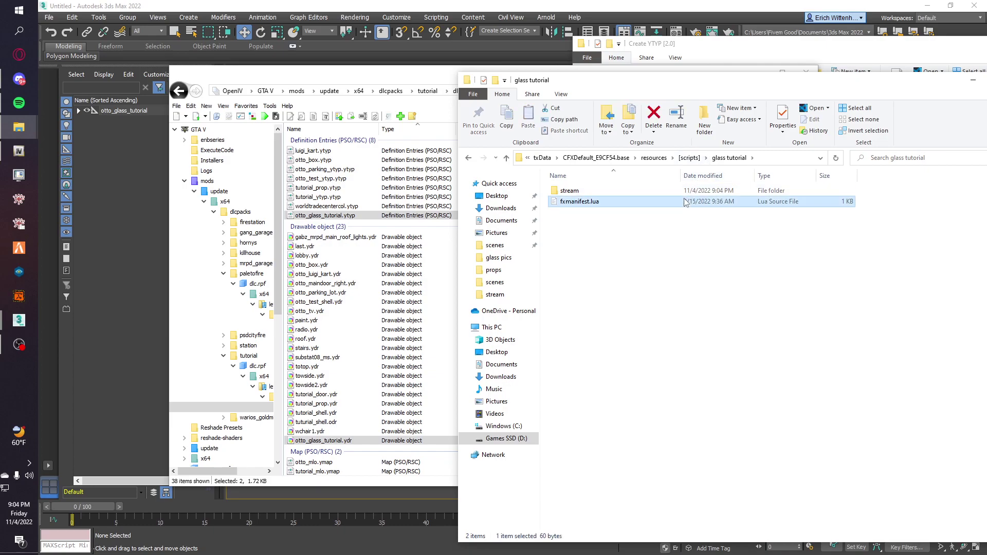
double_click(684, 202)
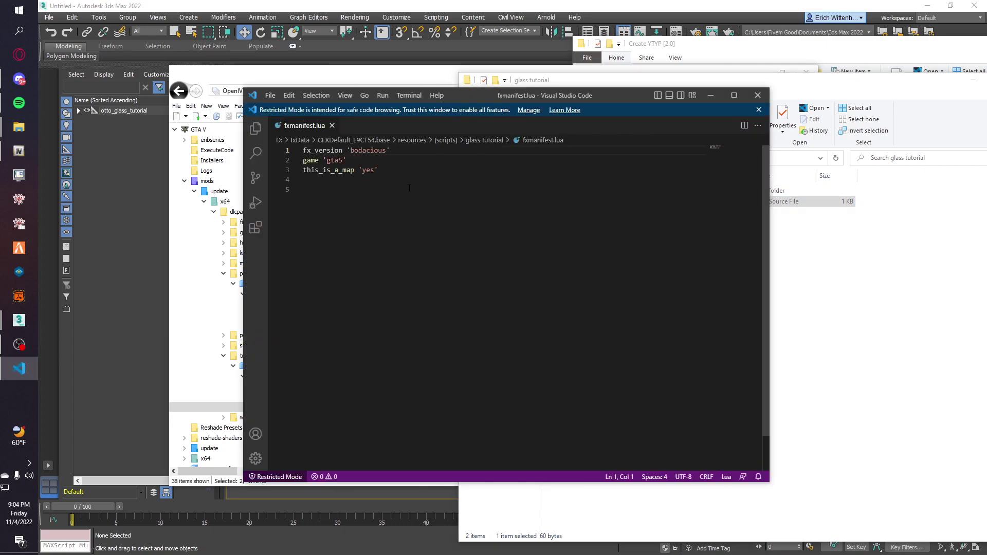
click(758, 96)
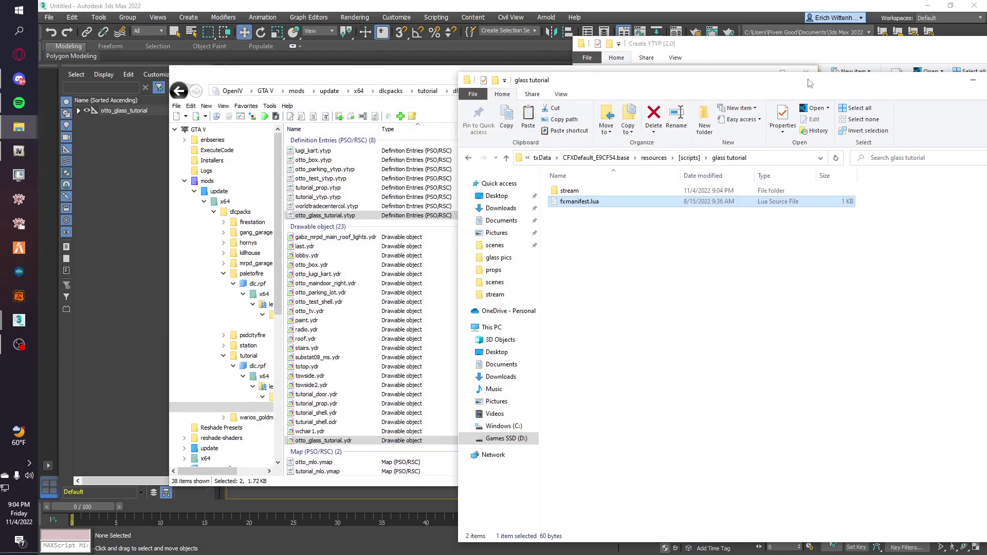
Step: Close the Explorer windows and OpenIV, then quit 3ds Max
drag(566, 80, 245, 105)
click(701, 108)
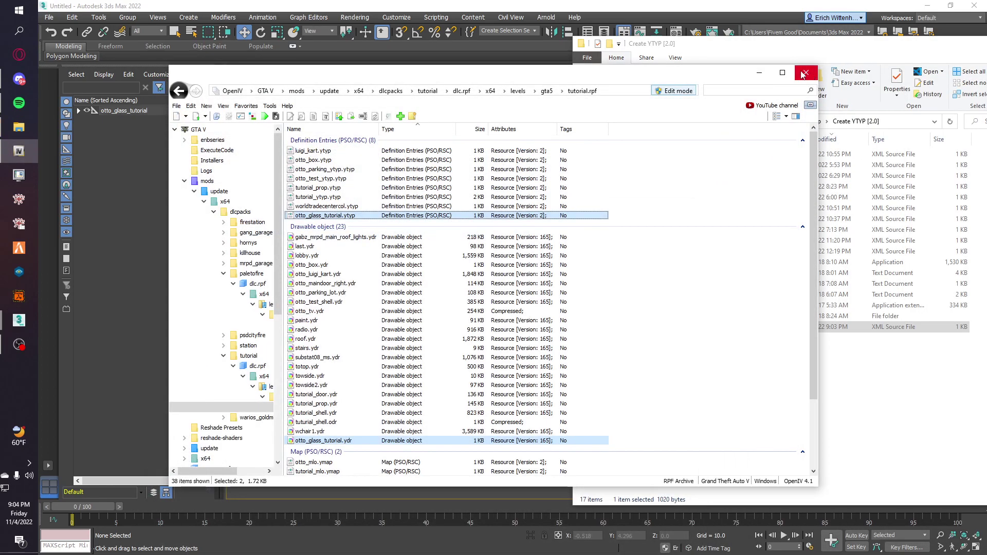
click(788, 138)
click(806, 72)
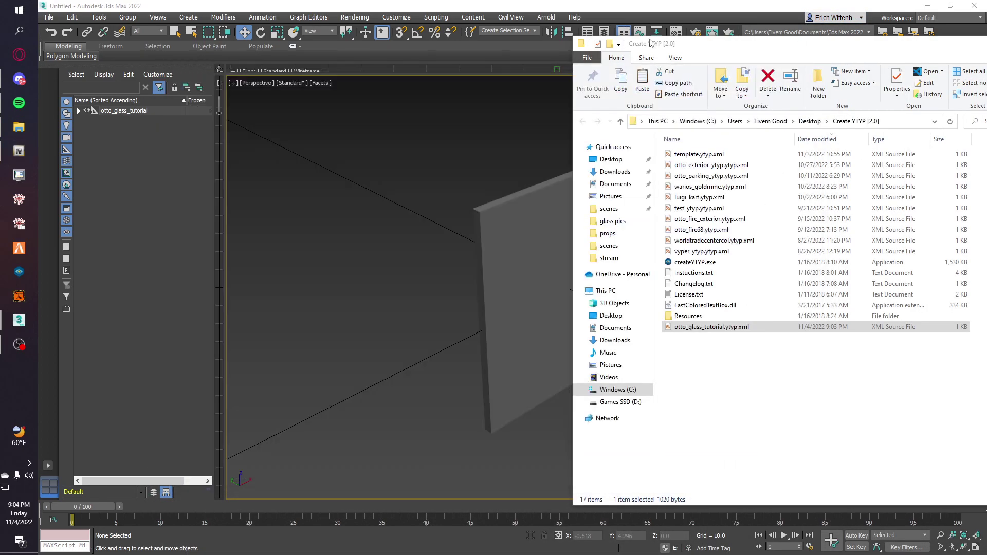
double_click(840, 43)
click(796, 71)
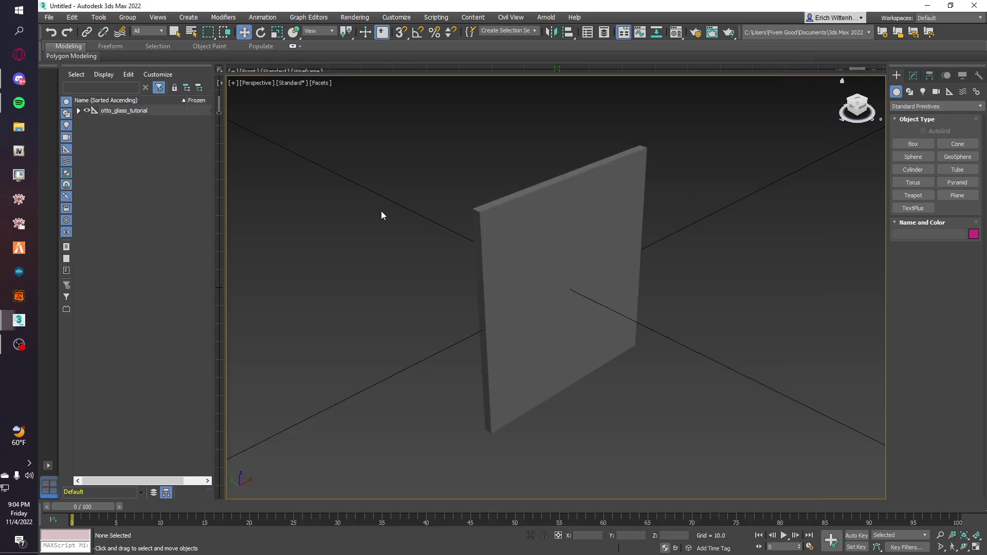
click(974, 5)
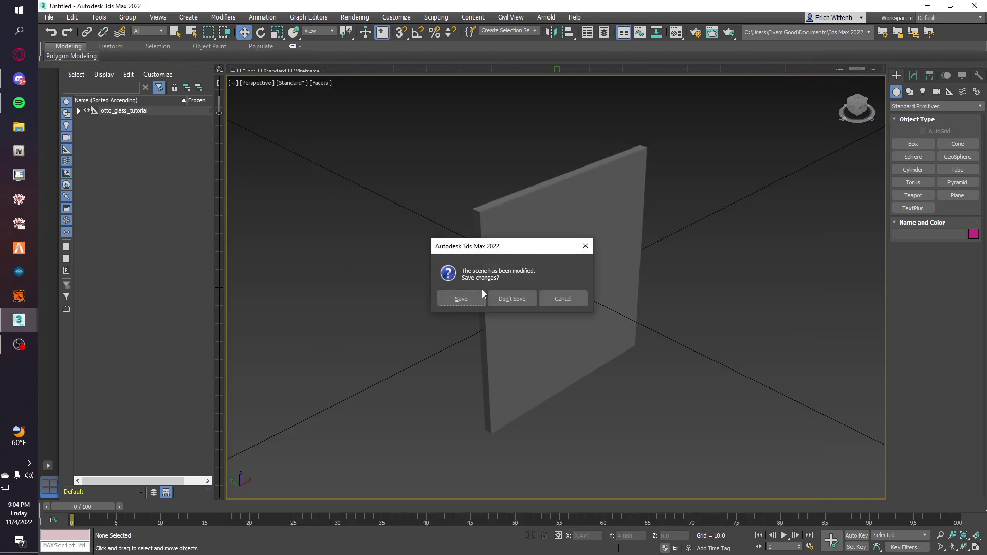